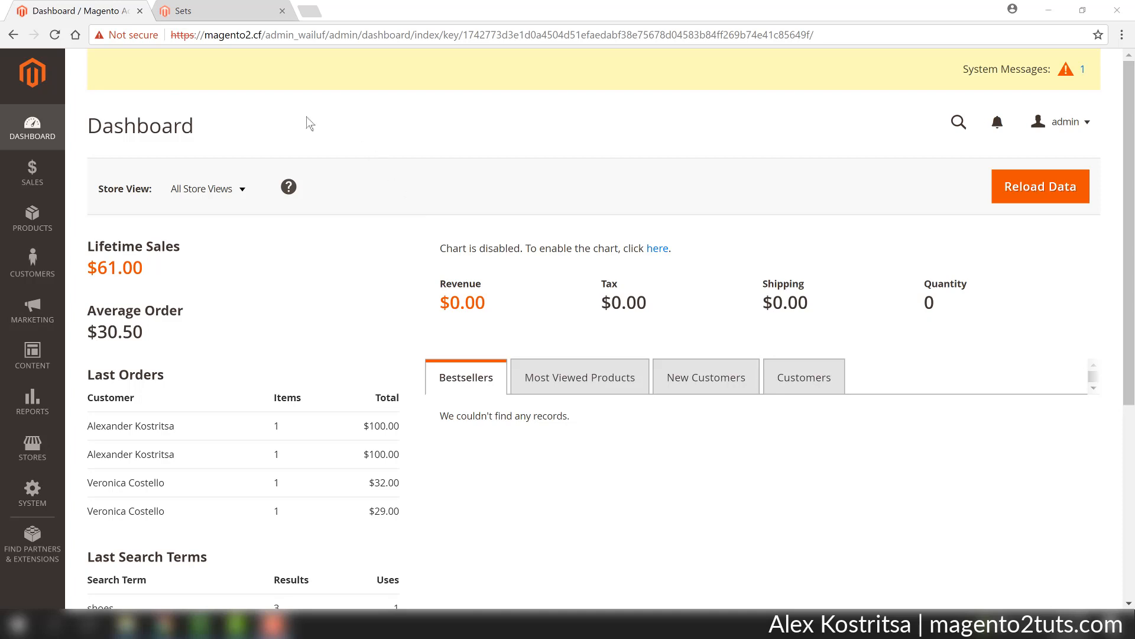
Open the Complete Jogging Set from the storefront's Sets category and examine its list of grouped products.
left_click(201, 13)
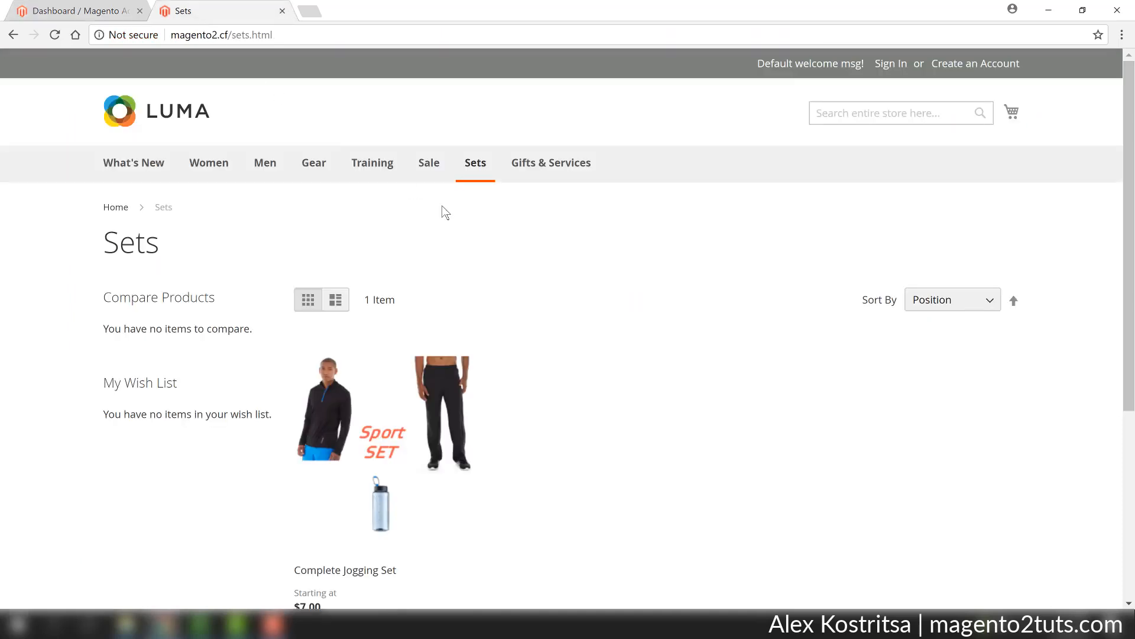
scroll(609, 357, "down", 1)
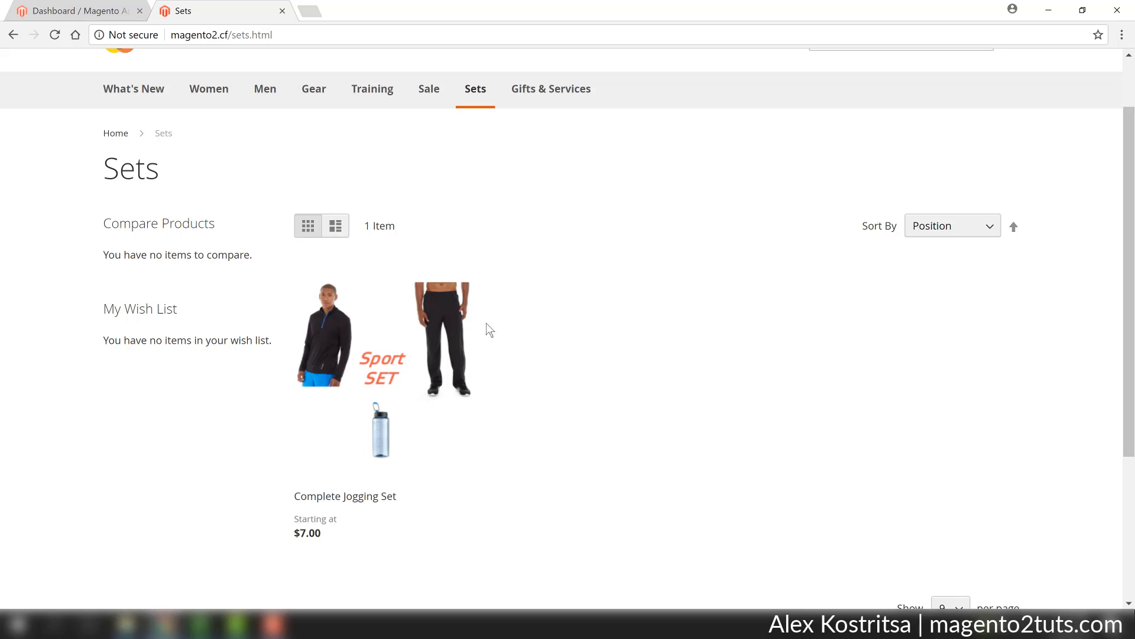
mouse_move(462, 324)
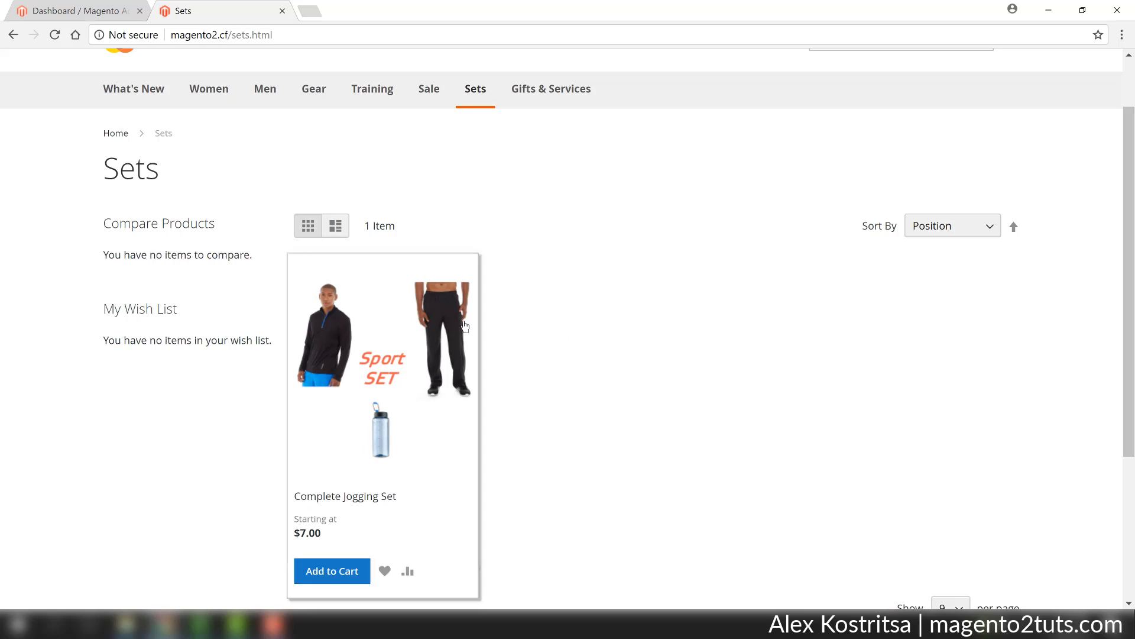
left_click(400, 338)
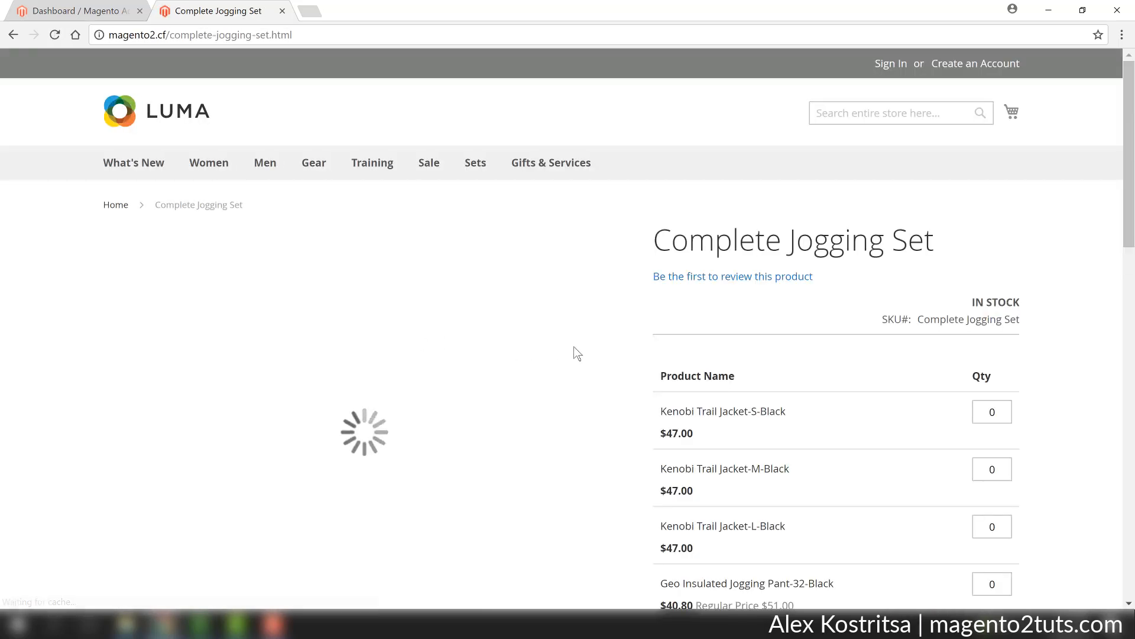
scroll(574, 353, "down", 3)
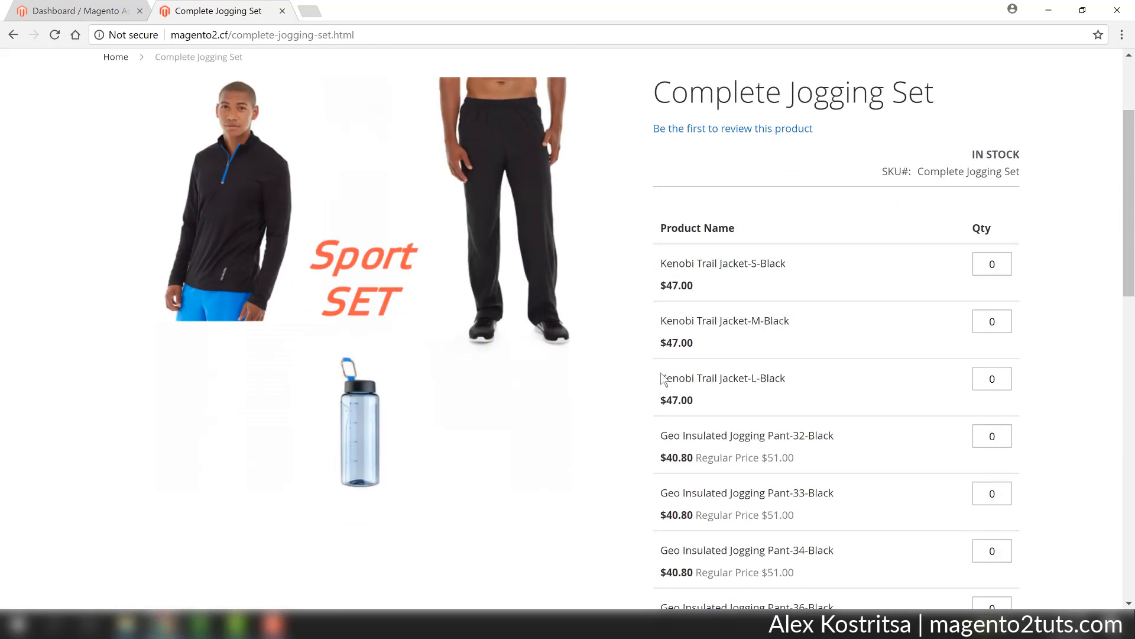
scroll(746, 290, "down", 2)
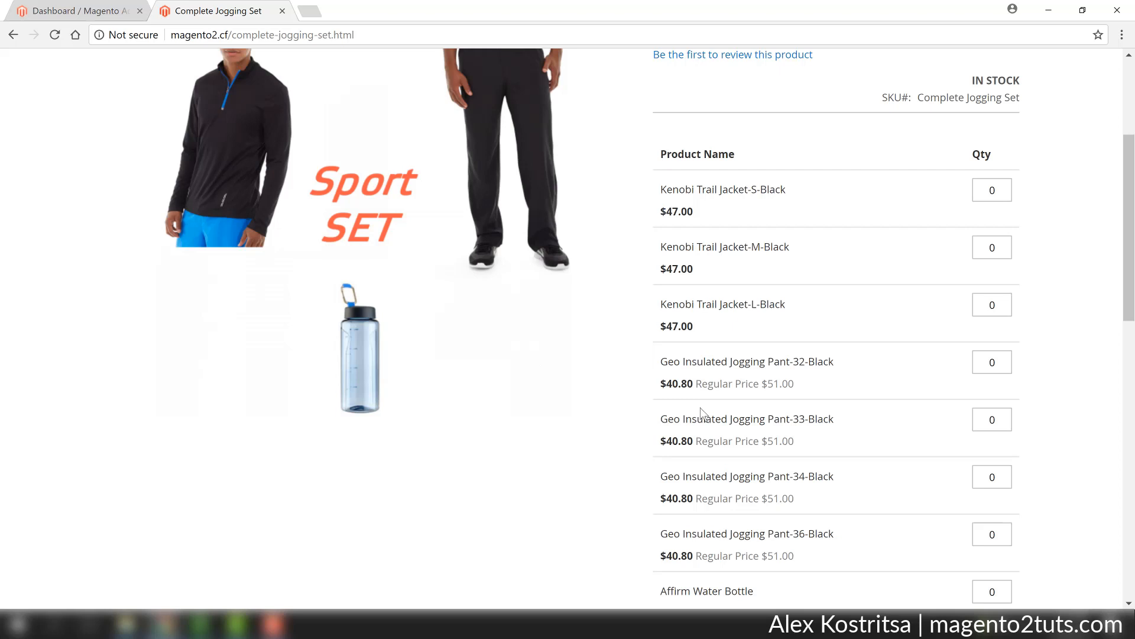
scroll(837, 425, "down", 1)
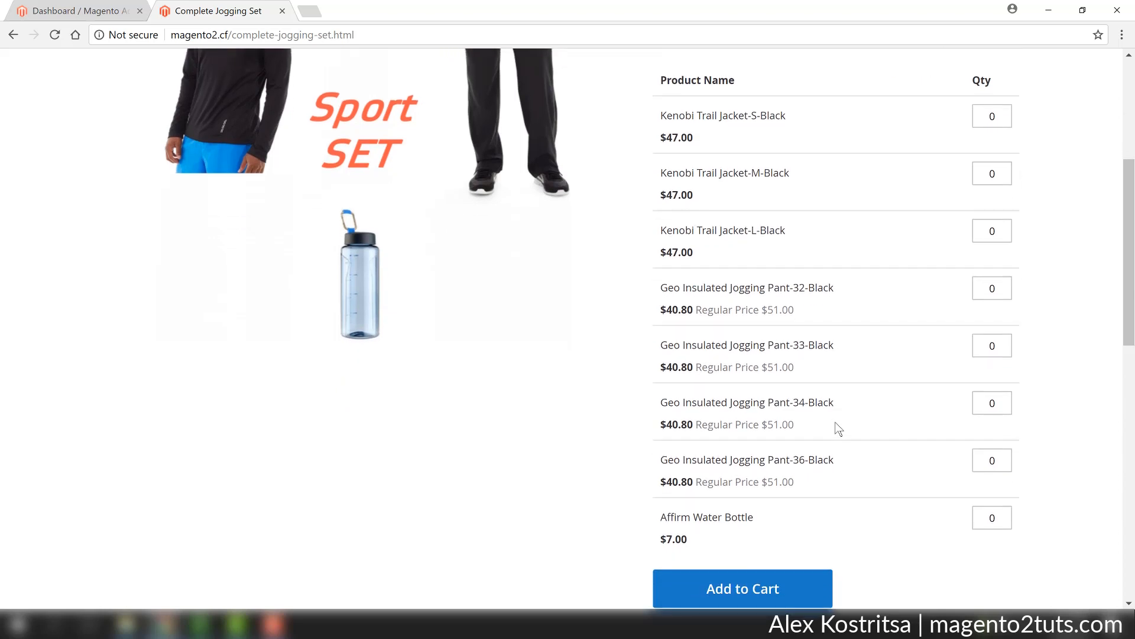
scroll(946, 313, "up", 1)
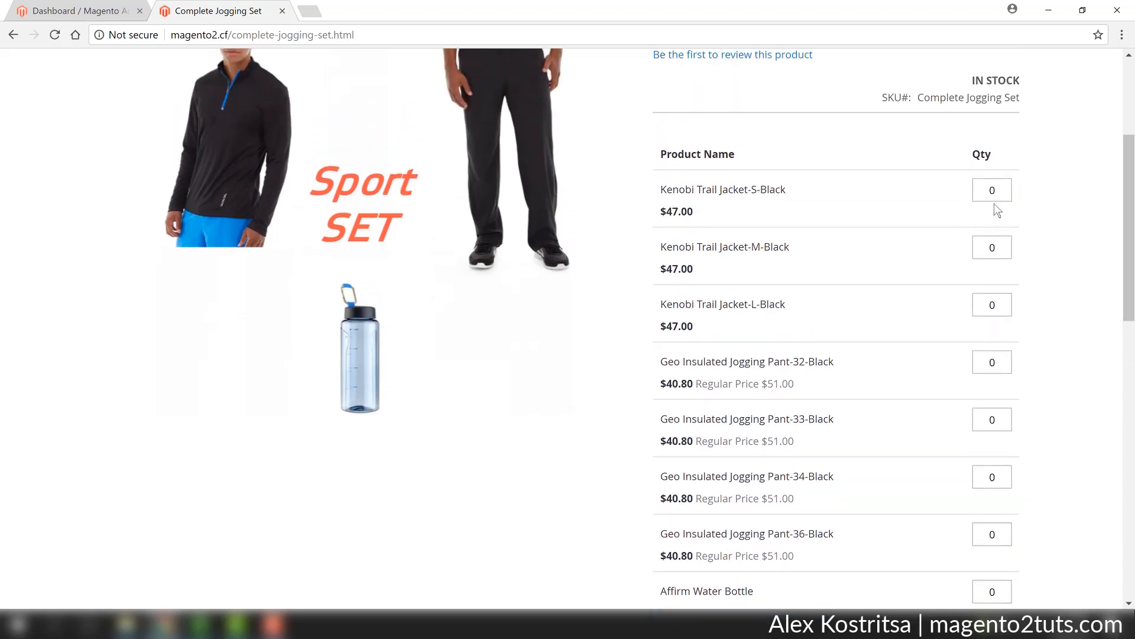
Set the quantity of Kenobi Trail Jacket-S-Black to 1 and add it to the cart.
left_click(992, 191)
double_click(992, 191)
type("1")
left_click(1061, 235)
scroll(702, 358, "down", 3)
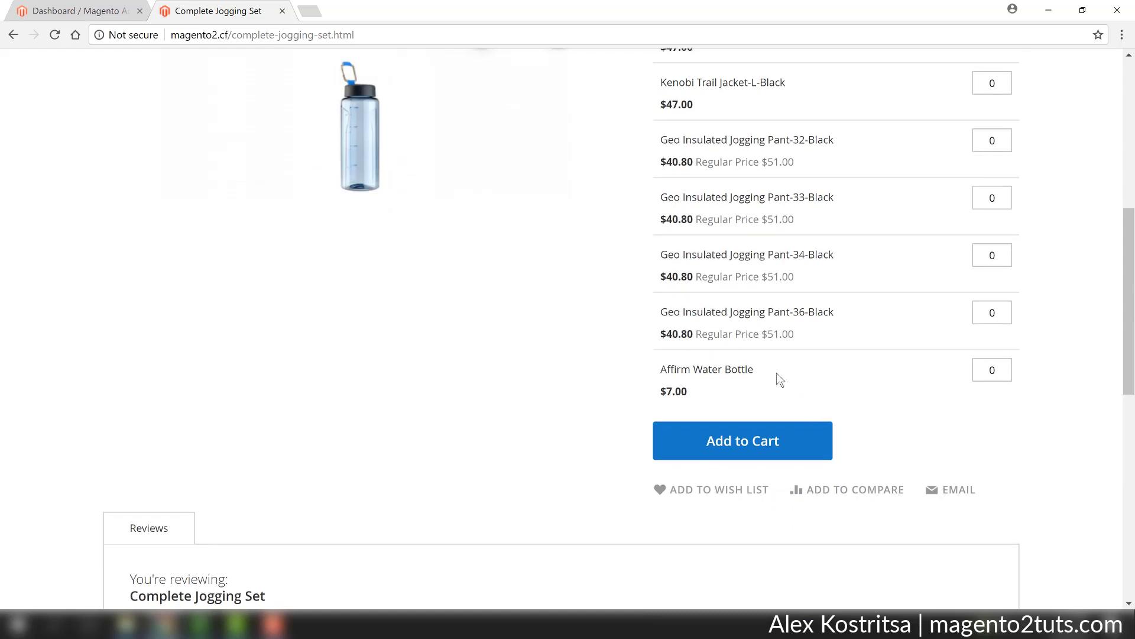
left_click(742, 442)
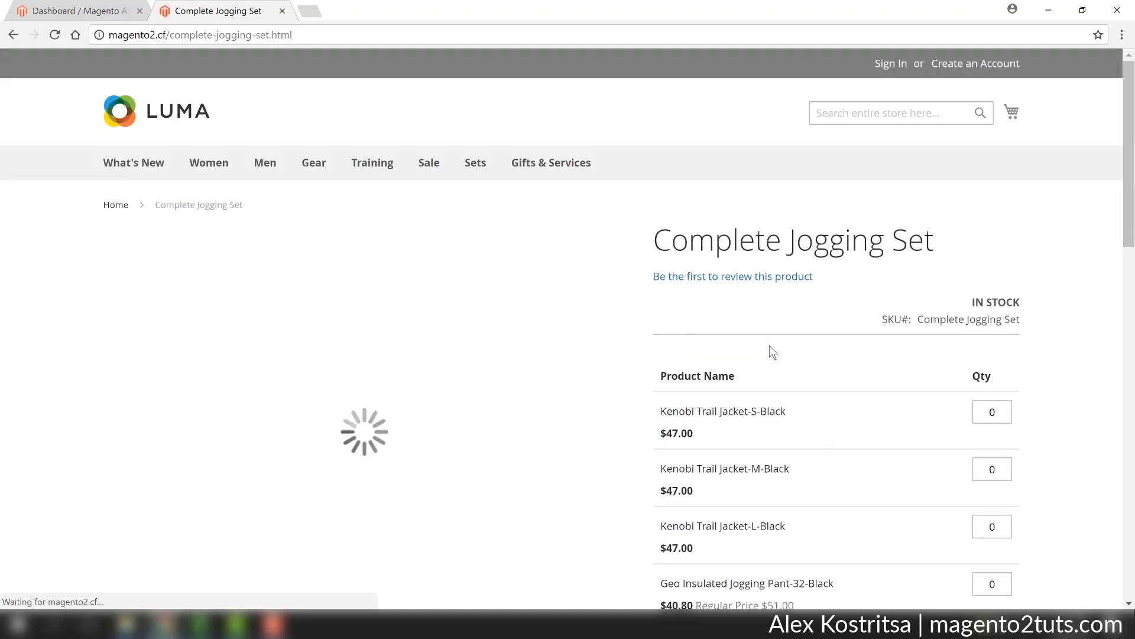
Check the shopping cart's contents and remove the Kenobi Trail Jacket-S-Black from it.
scroll(704, 344, "down", 3)
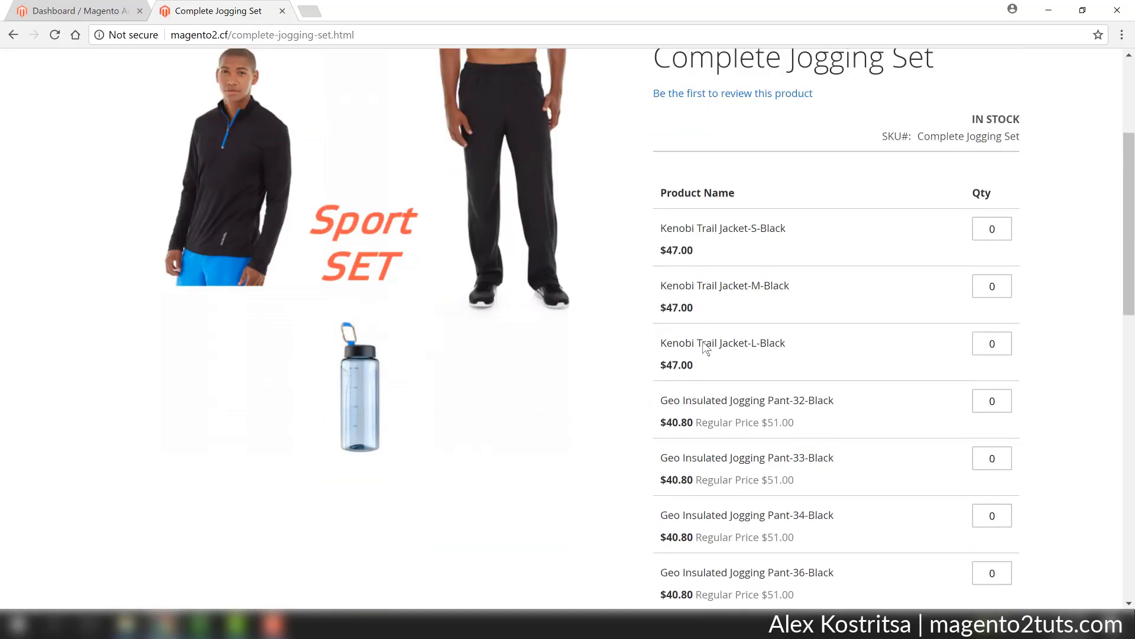
scroll(408, 208, "up", 4)
left_click(1012, 113)
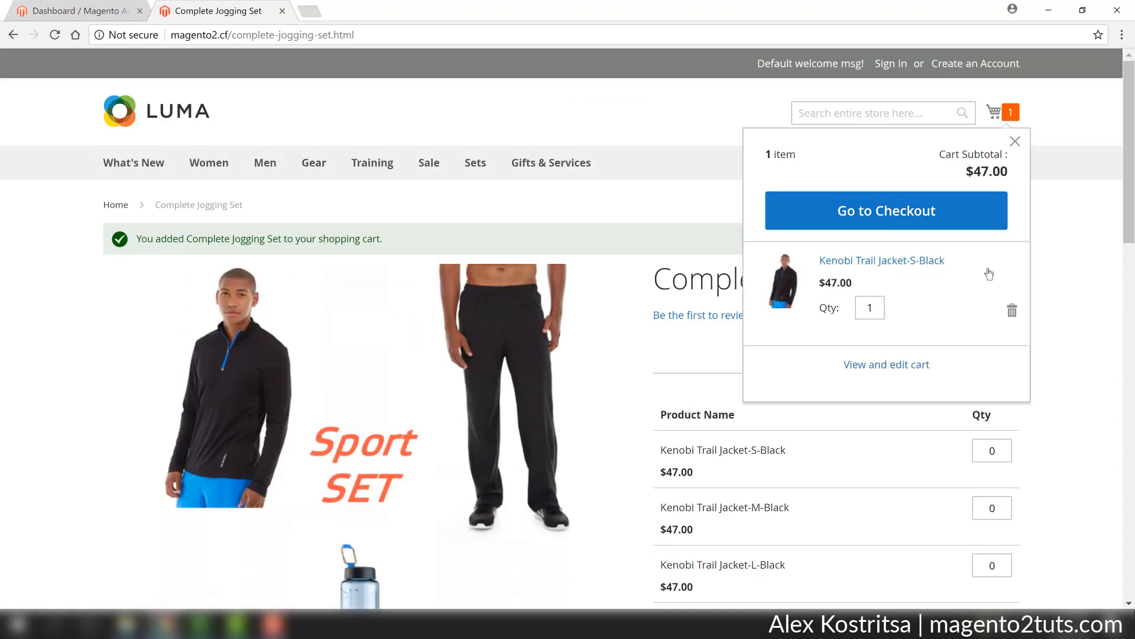
left_click(1012, 311)
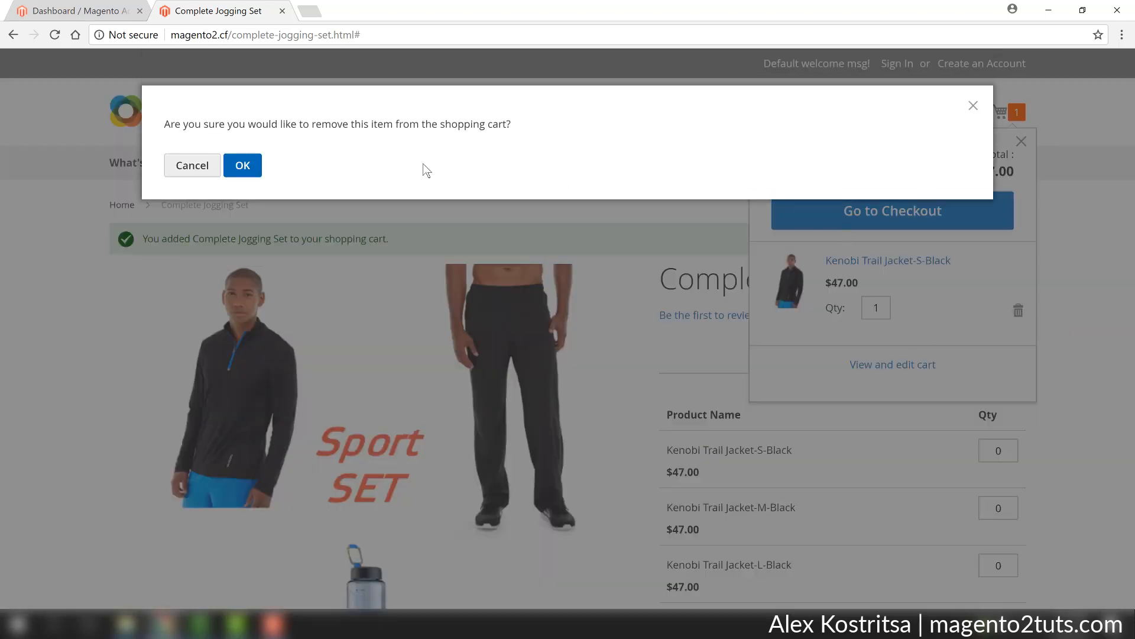
left_click(244, 169)
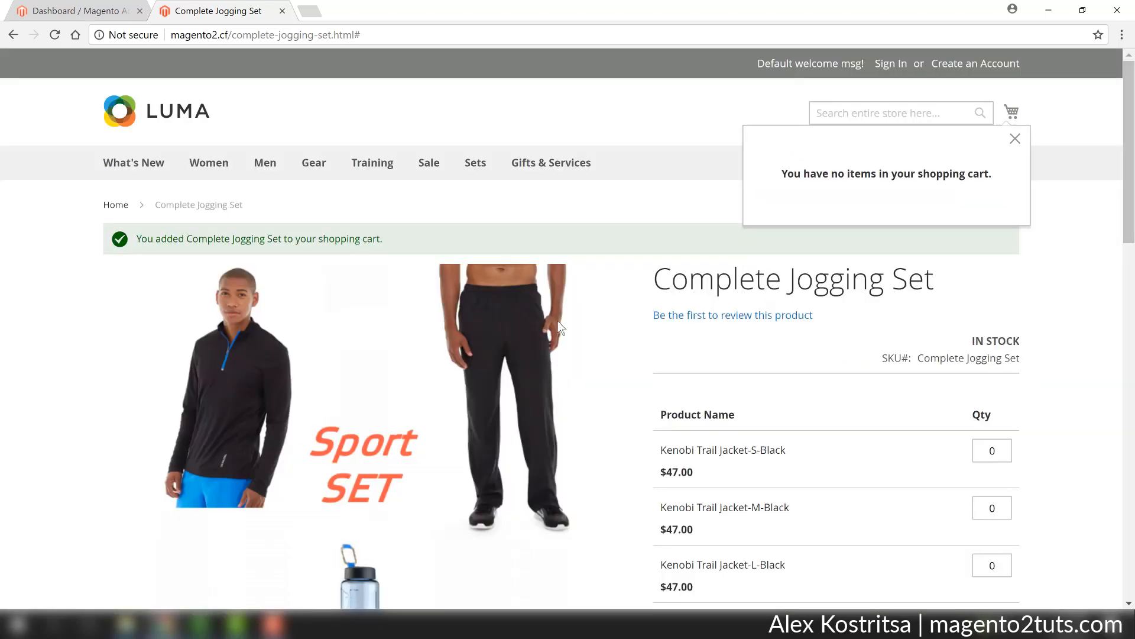
Review the jackets, jogging pants and water bottle offered in the Complete Jogging Set.
scroll(557, 314, "down", 2)
scroll(557, 314, "up", 2)
scroll(557, 314, "down", 3)
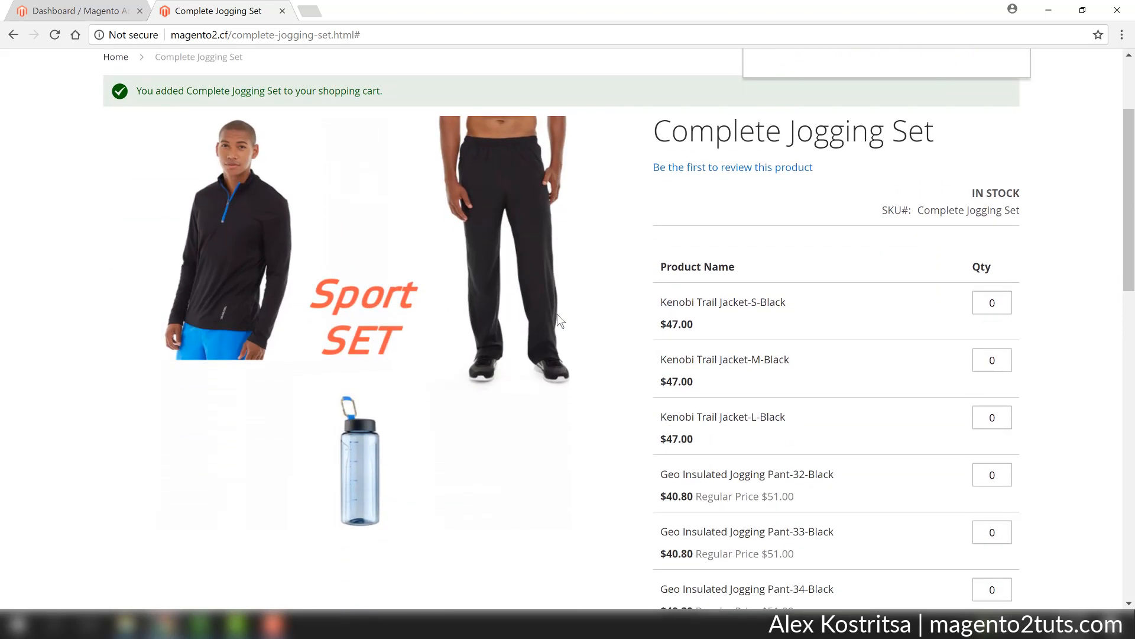
scroll(557, 315, "down", 1)
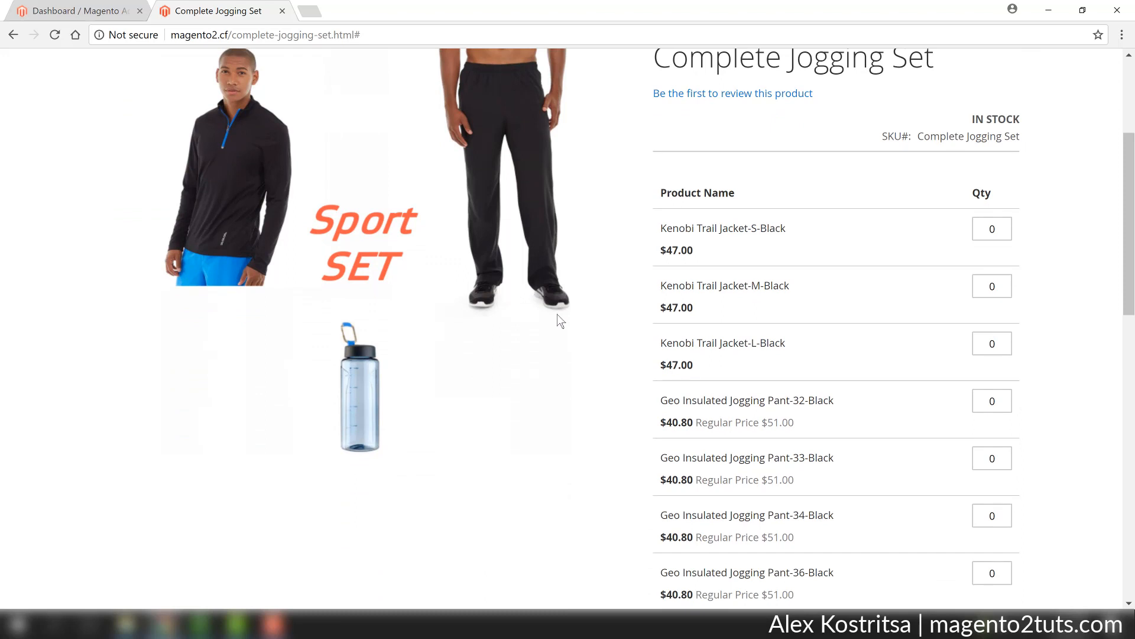
scroll(557, 314, "down", 1)
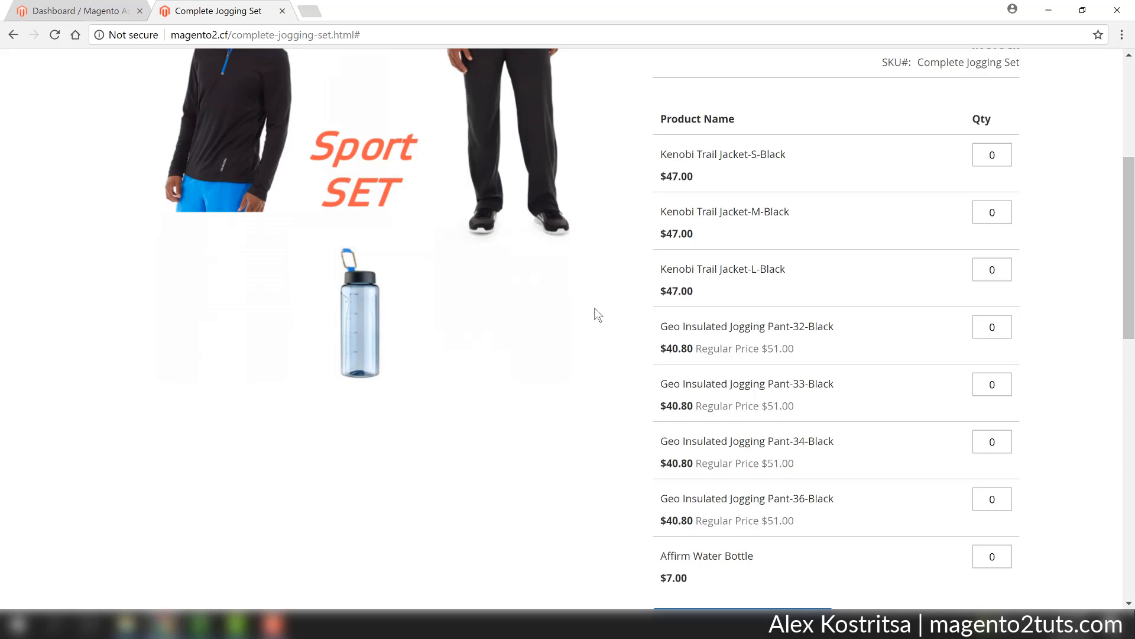
scroll(599, 314, "up", 1)
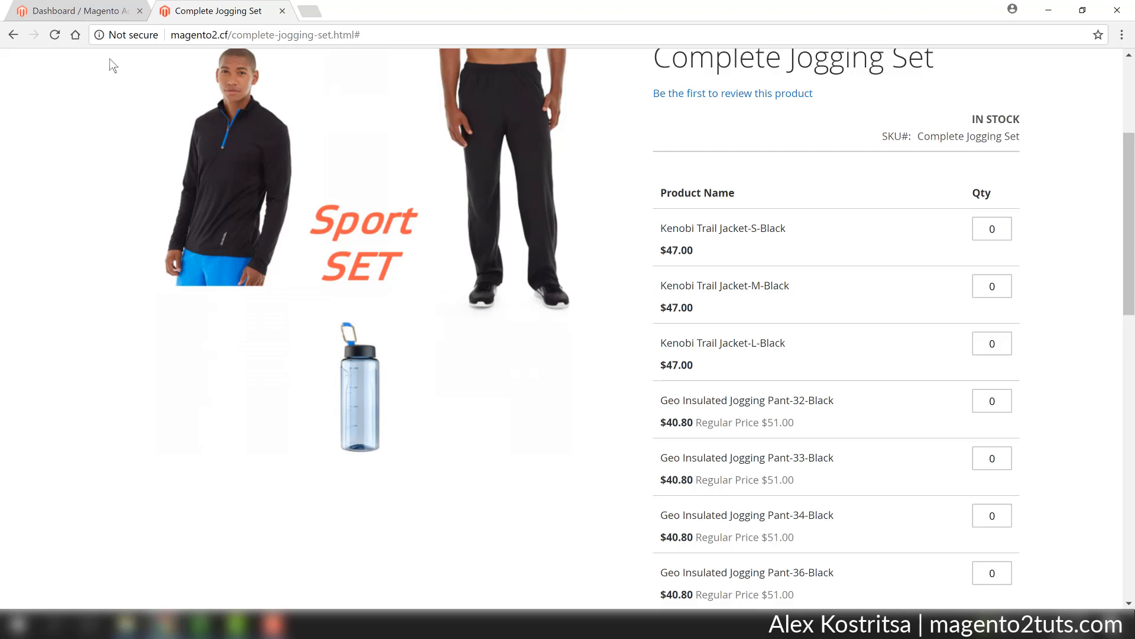
Switch to the Magento admin and start a new Bundle Product from the product catalog.
left_click(87, 11)
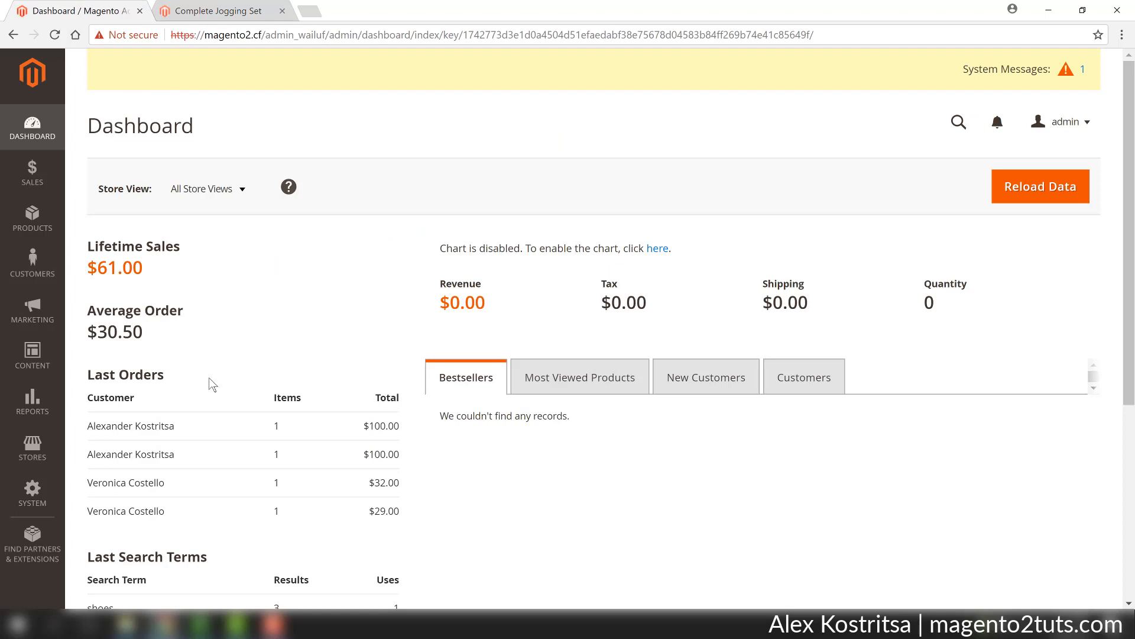
left_click(34, 223)
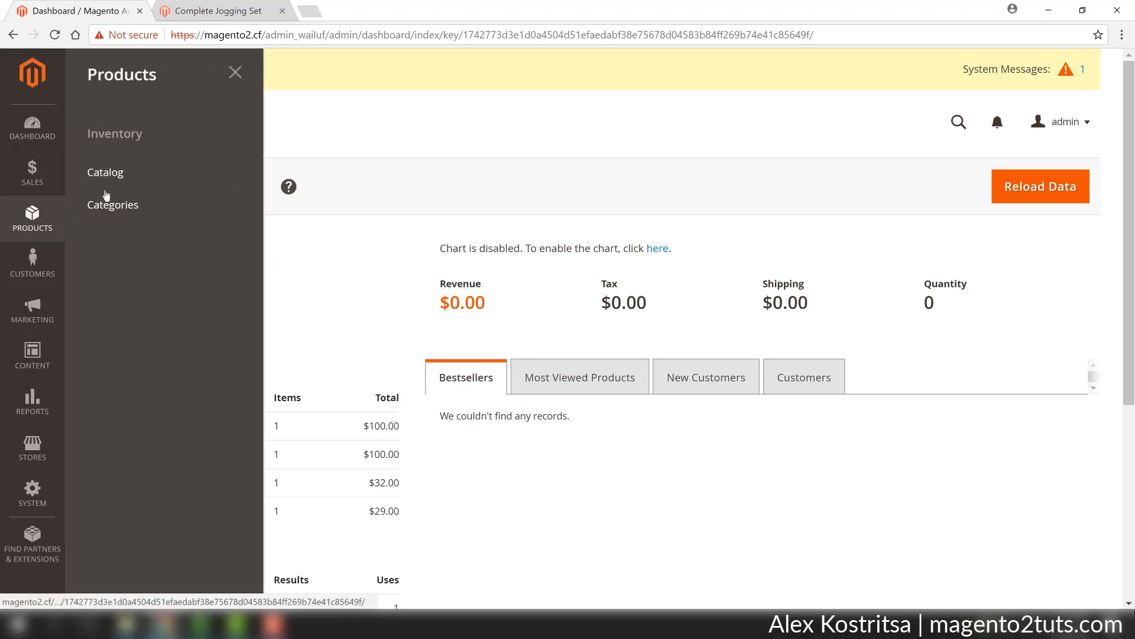
left_click(117, 182)
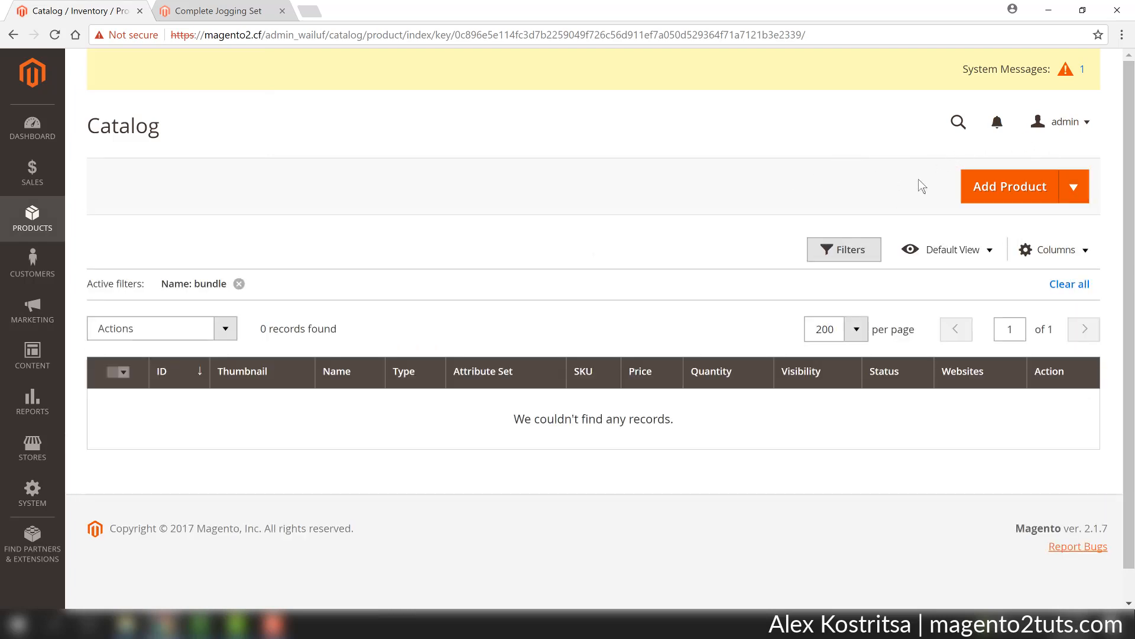
left_click(1084, 184)
left_click(1075, 187)
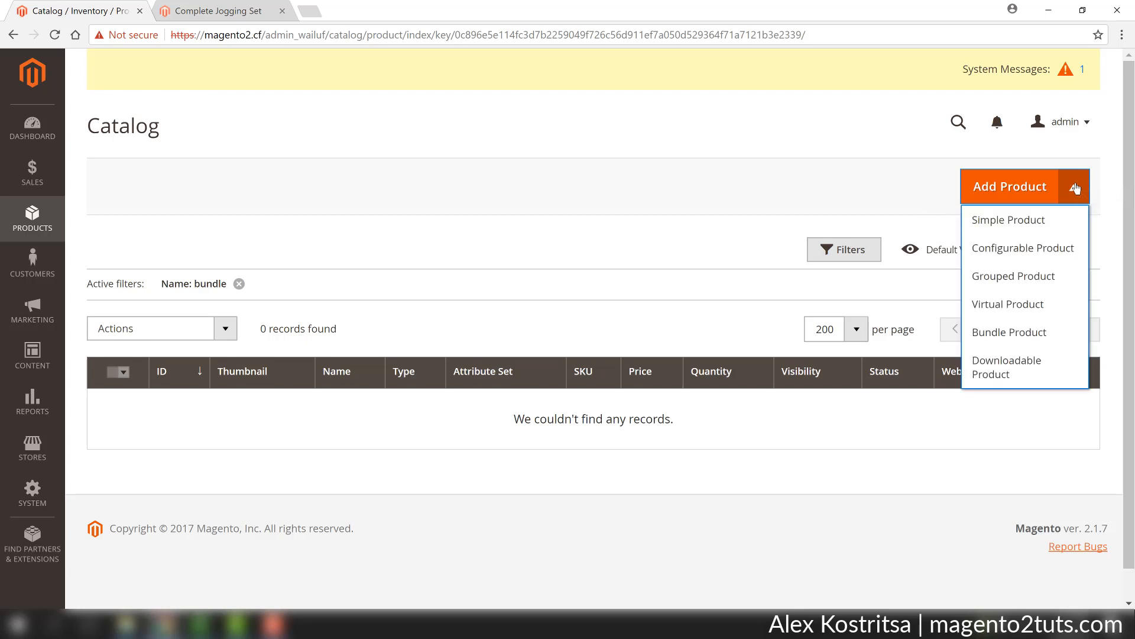
left_click(1052, 344)
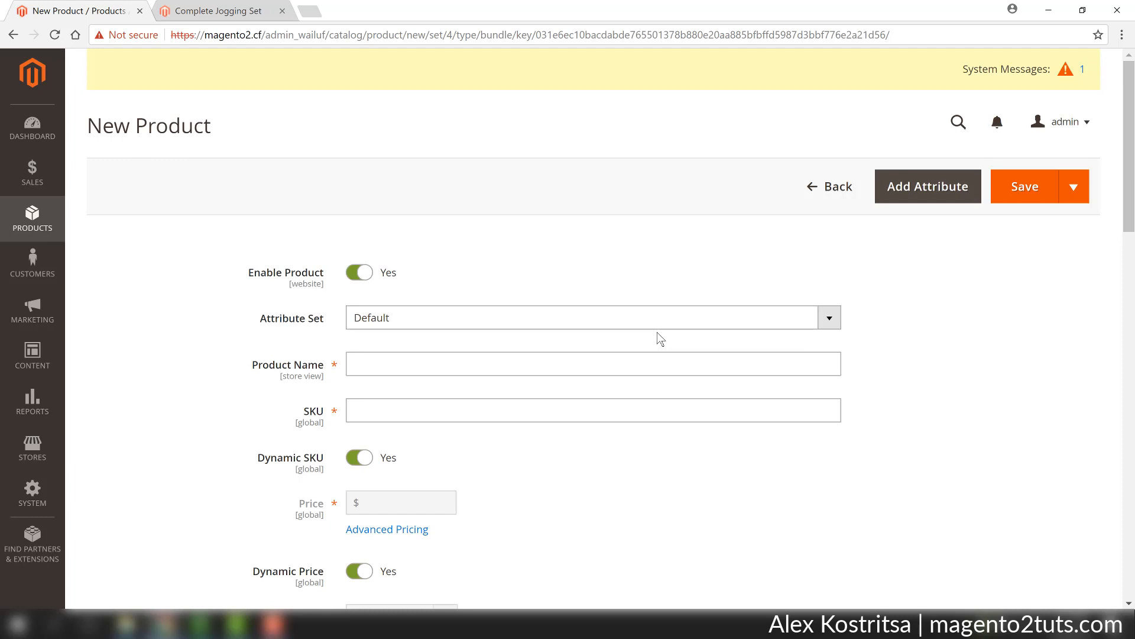
Name the new product Sport Bundle.
scroll(657, 332, "down", 1)
left_click(444, 287)
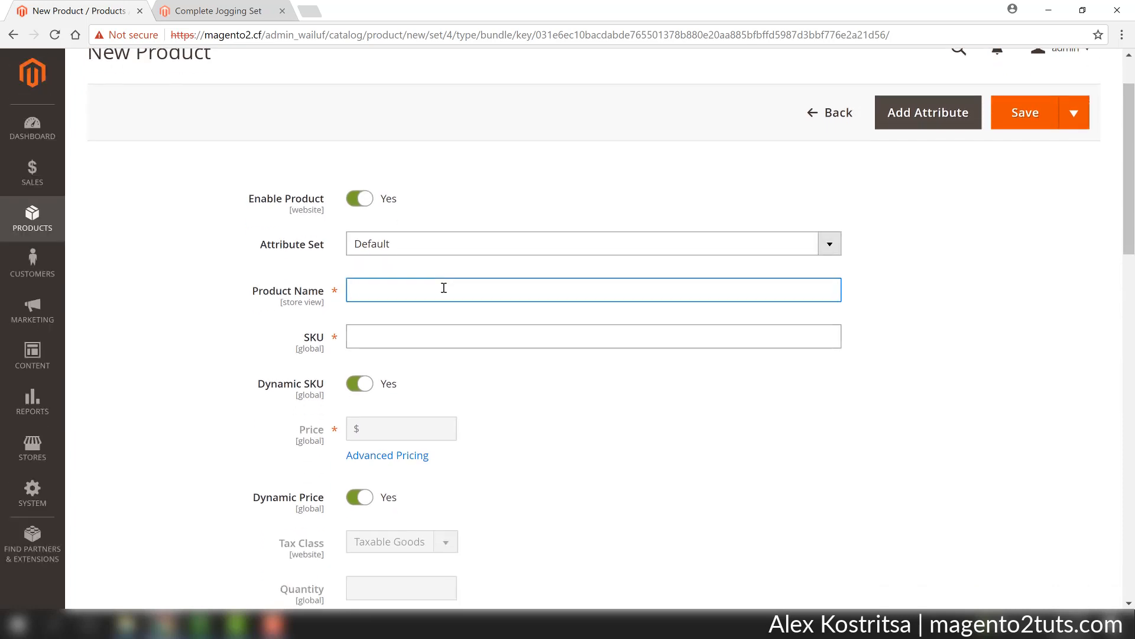
type("Sport Bundle")
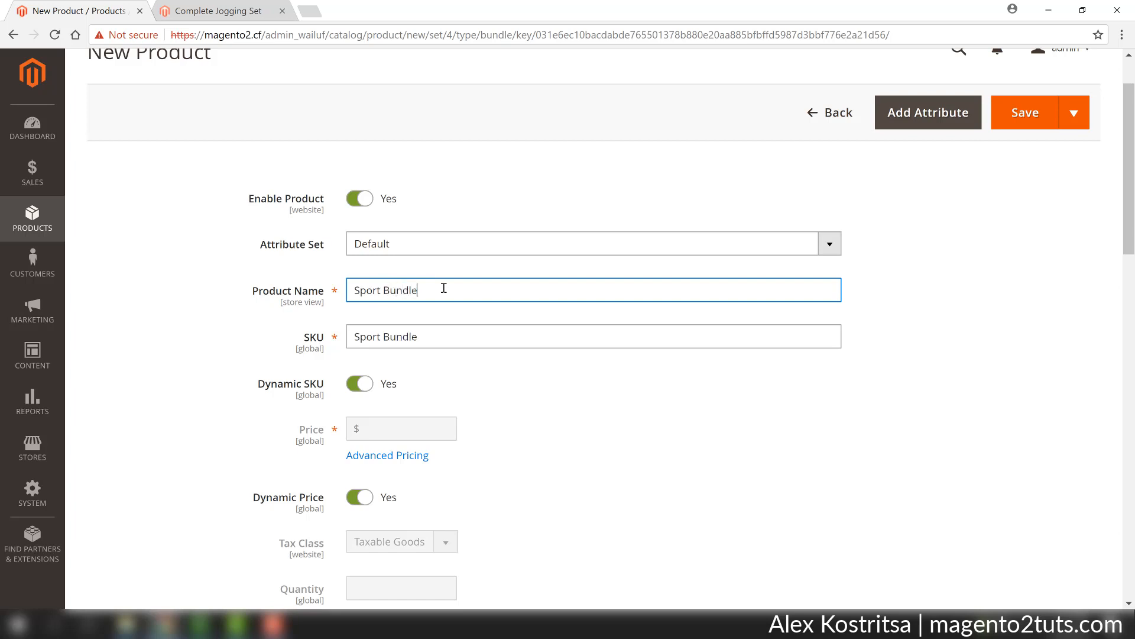
left_click(663, 389)
Search the product's categories for "set" and assign it to the Sets category.
scroll(662, 392, "down", 4)
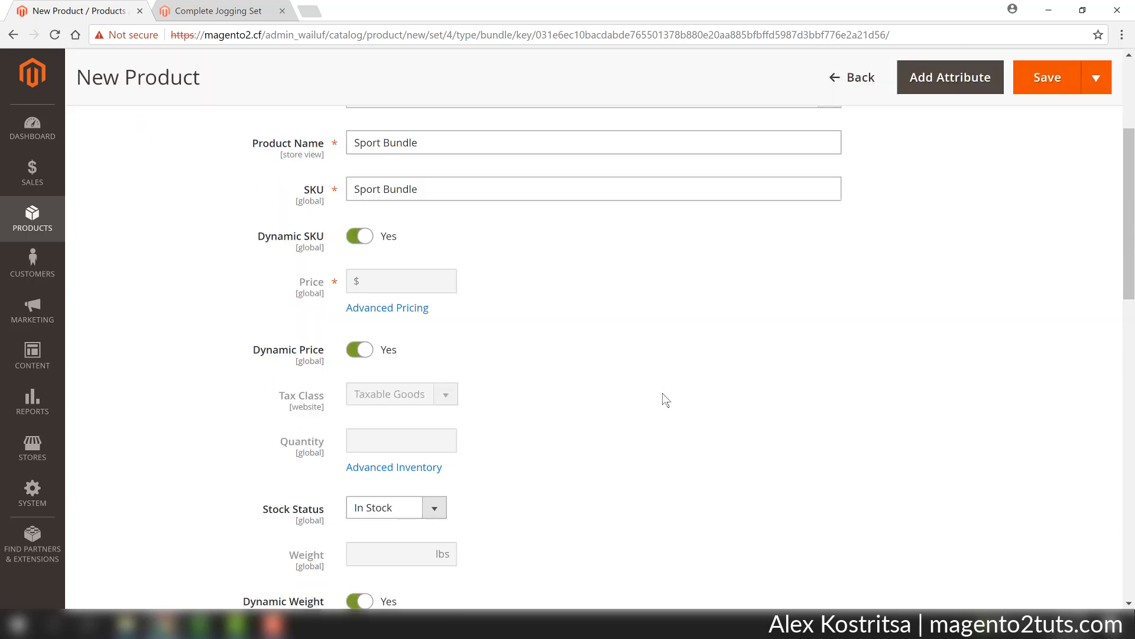
scroll(665, 398, "down", 3)
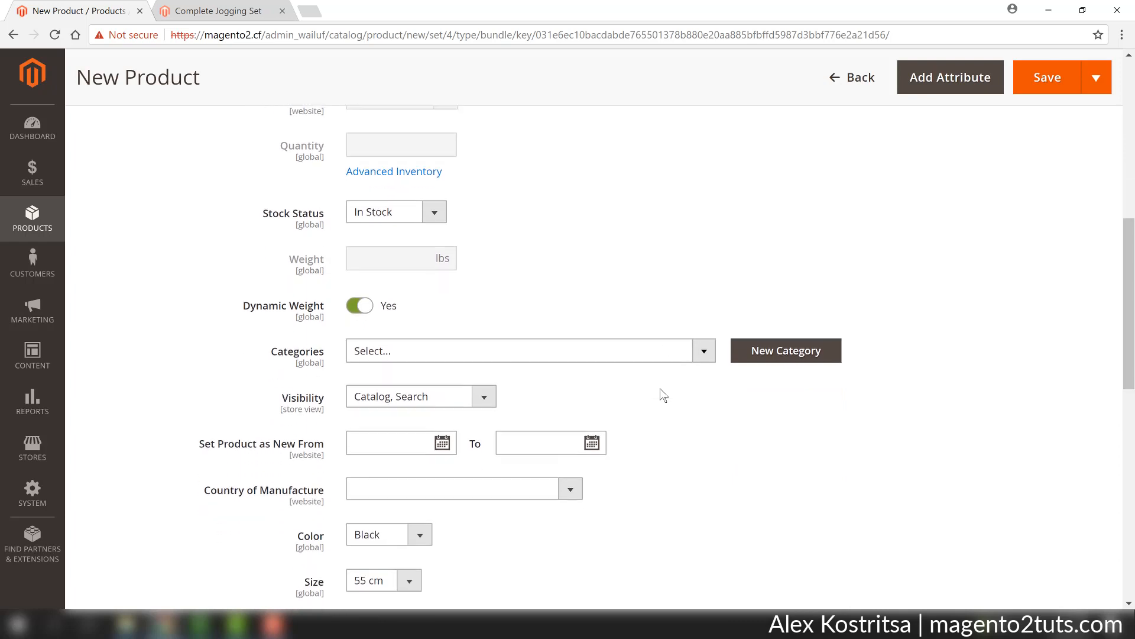
scroll(660, 388, "down", 2)
left_click(587, 204)
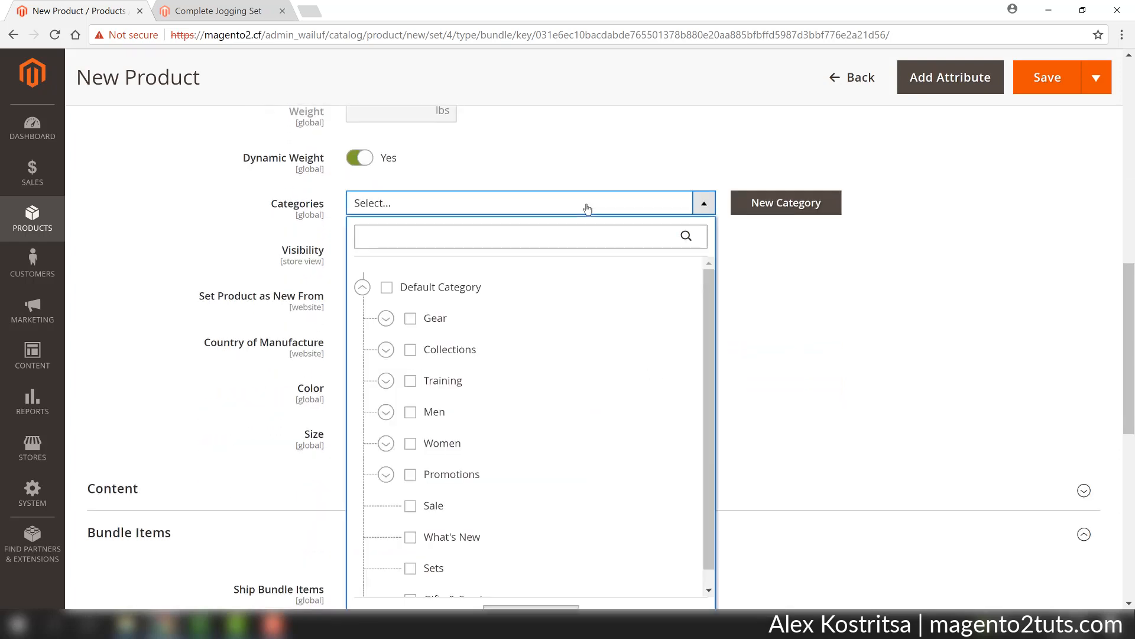
left_click(557, 239)
type("ser")
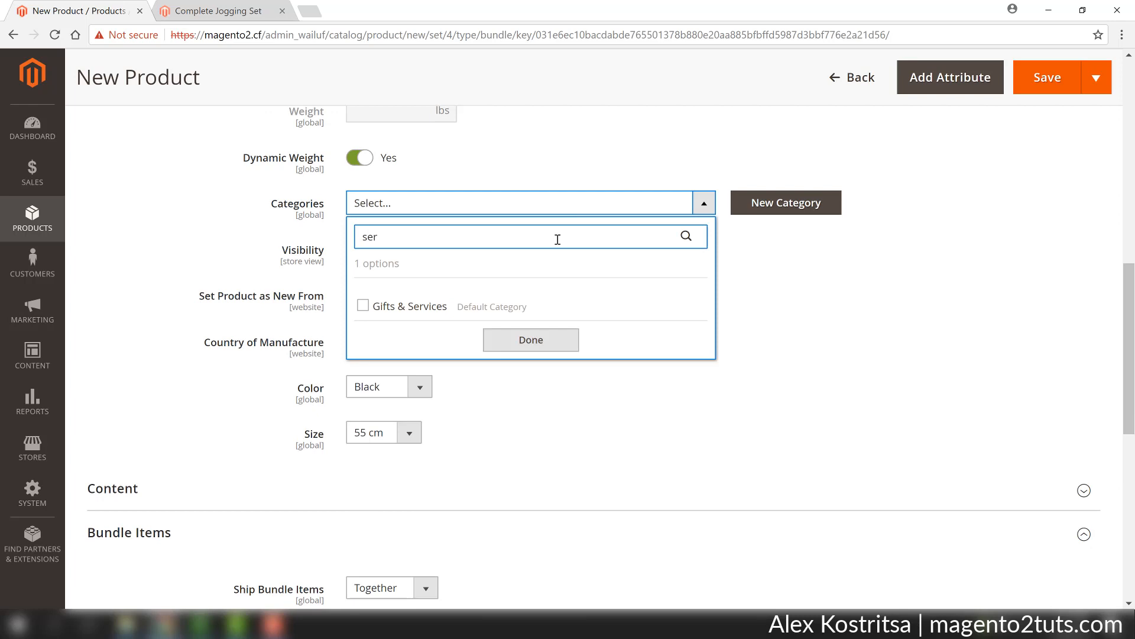
key("BackSpace")
type("t")
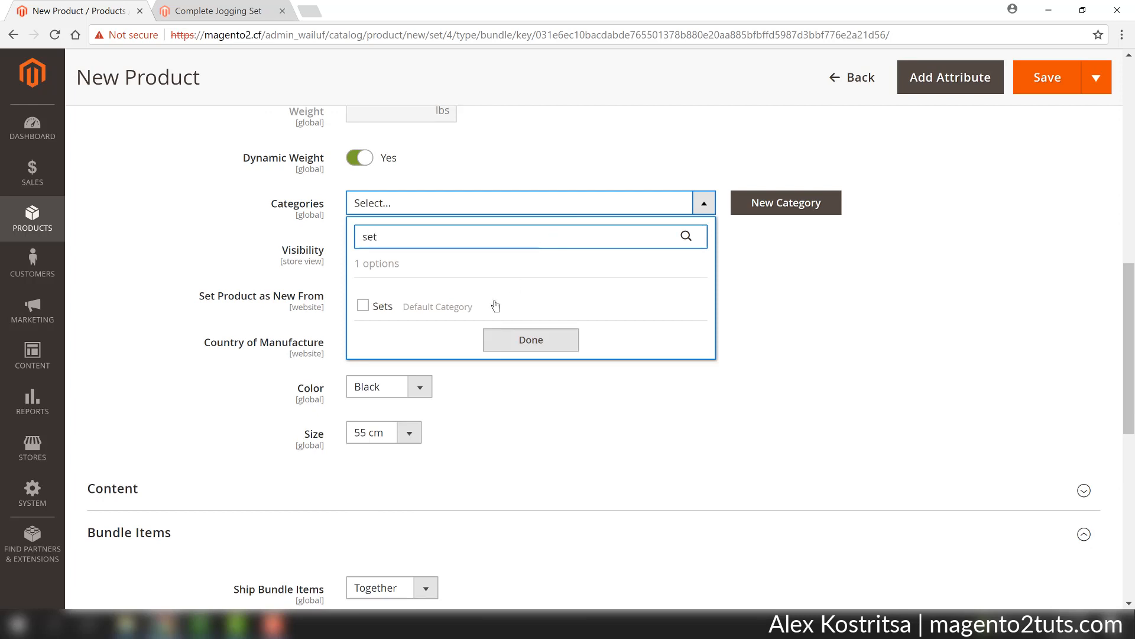
left_click(371, 318)
left_click(503, 342)
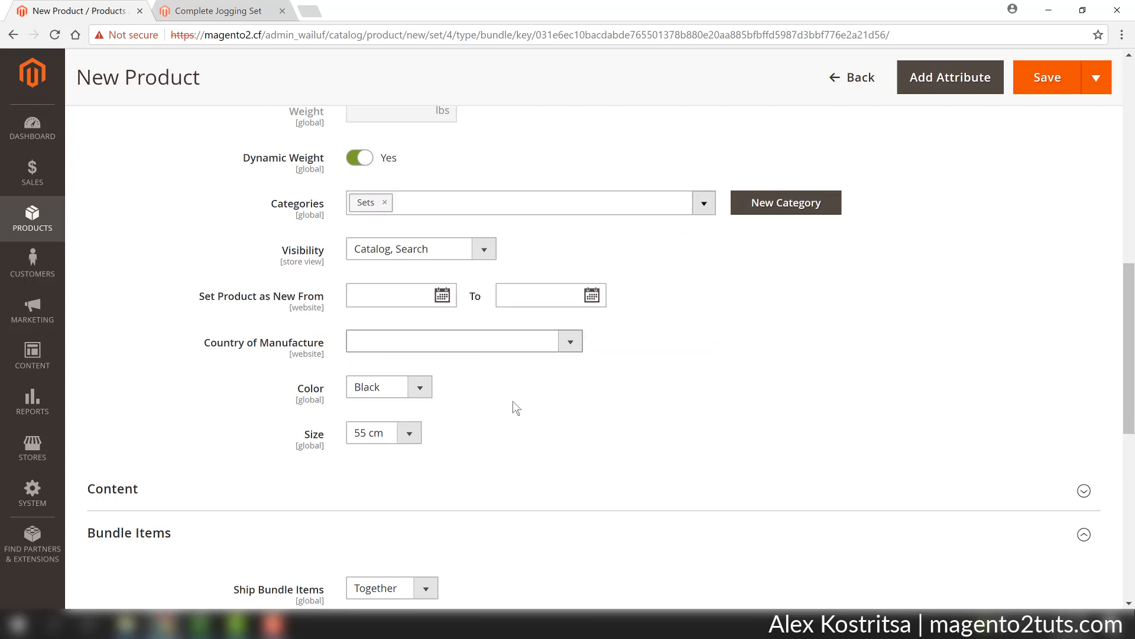
Try the Separately option for Ship Bundle Items and restore it to Together.
scroll(513, 424, "down", 4)
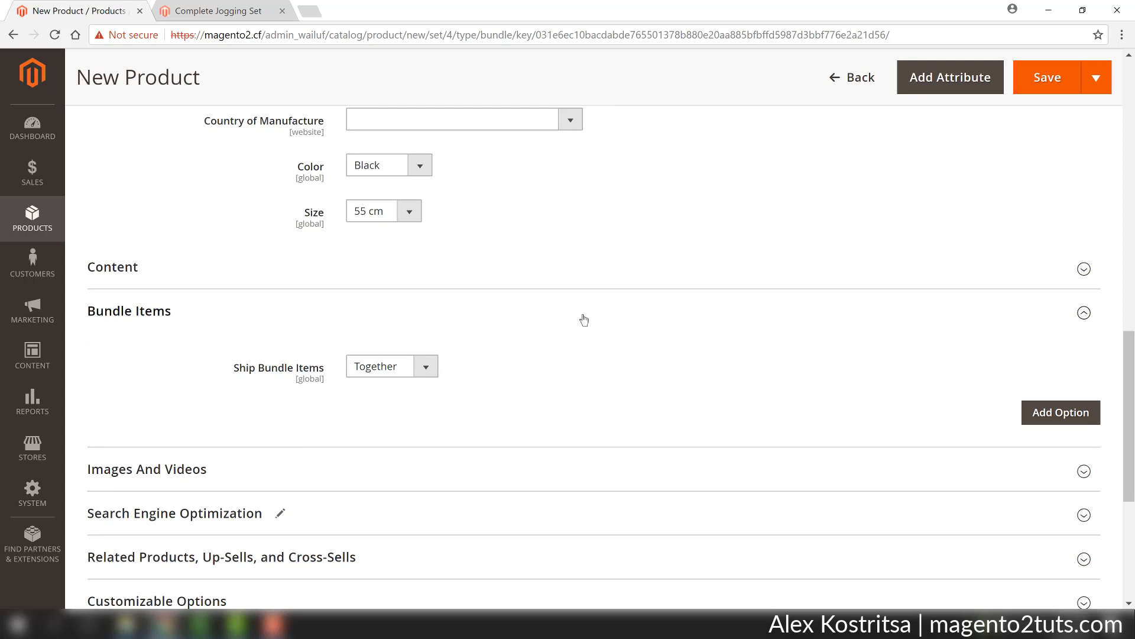
left_click(404, 373)
left_click(404, 398)
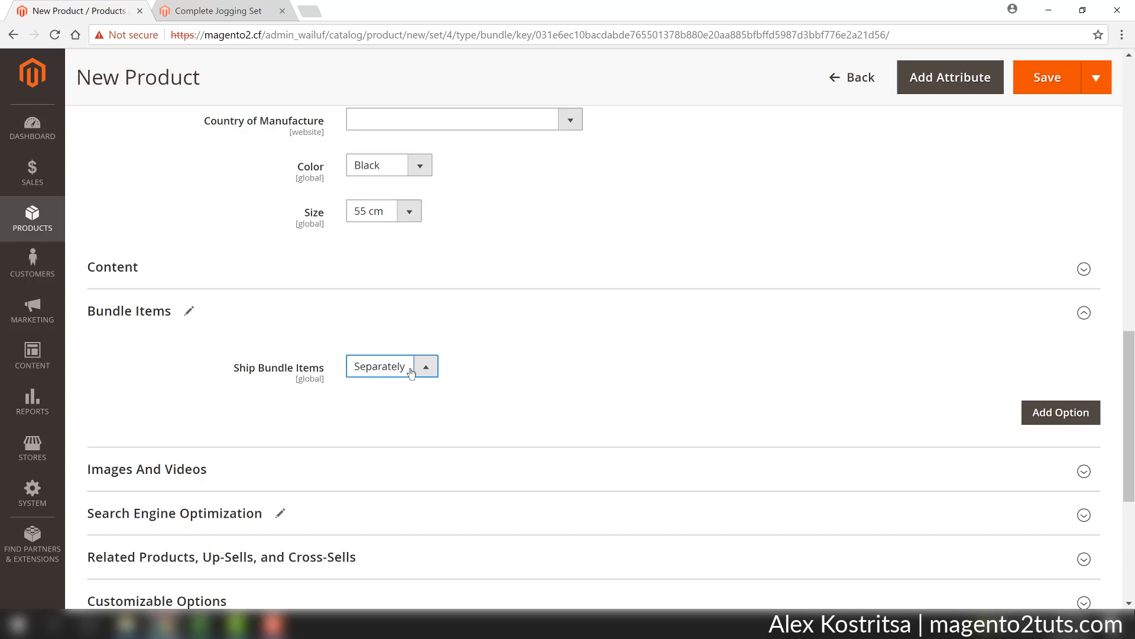
scroll(412, 373, "up", 1)
left_click(502, 342)
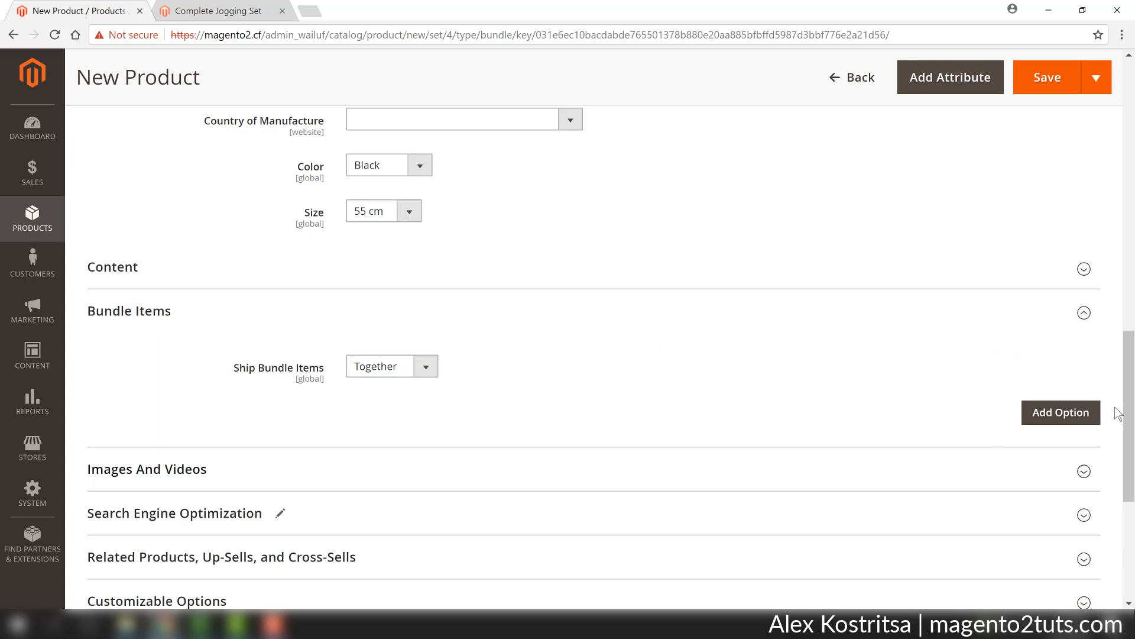
Add a new option titled Jackets to the bundle items.
left_click(1058, 414)
scroll(669, 406, "down", 3)
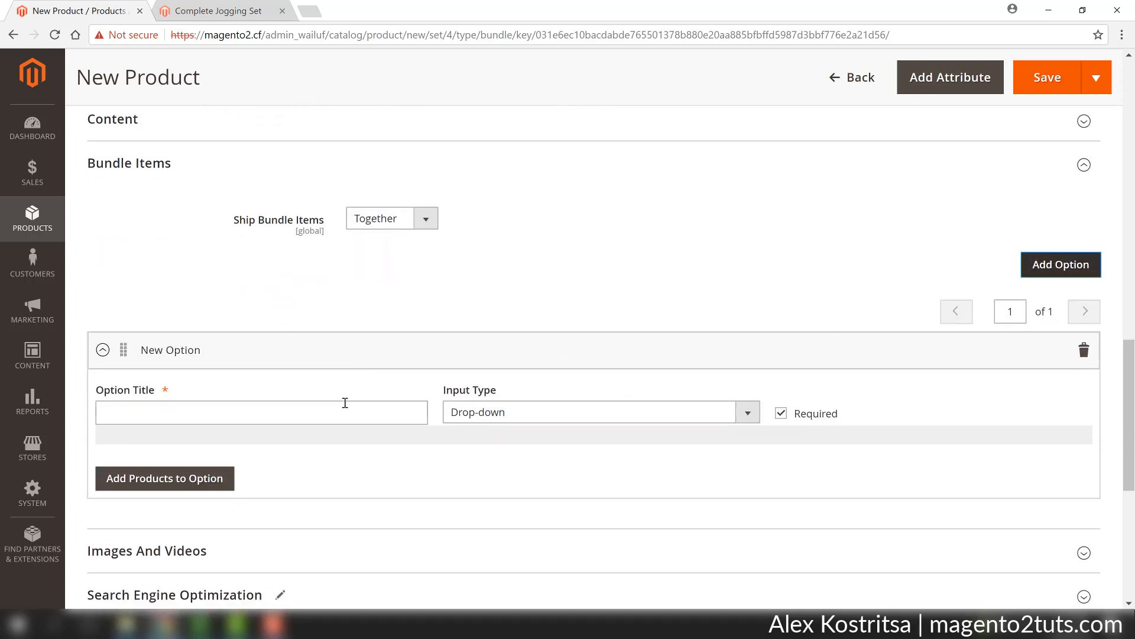
left_click(345, 406)
type("J")
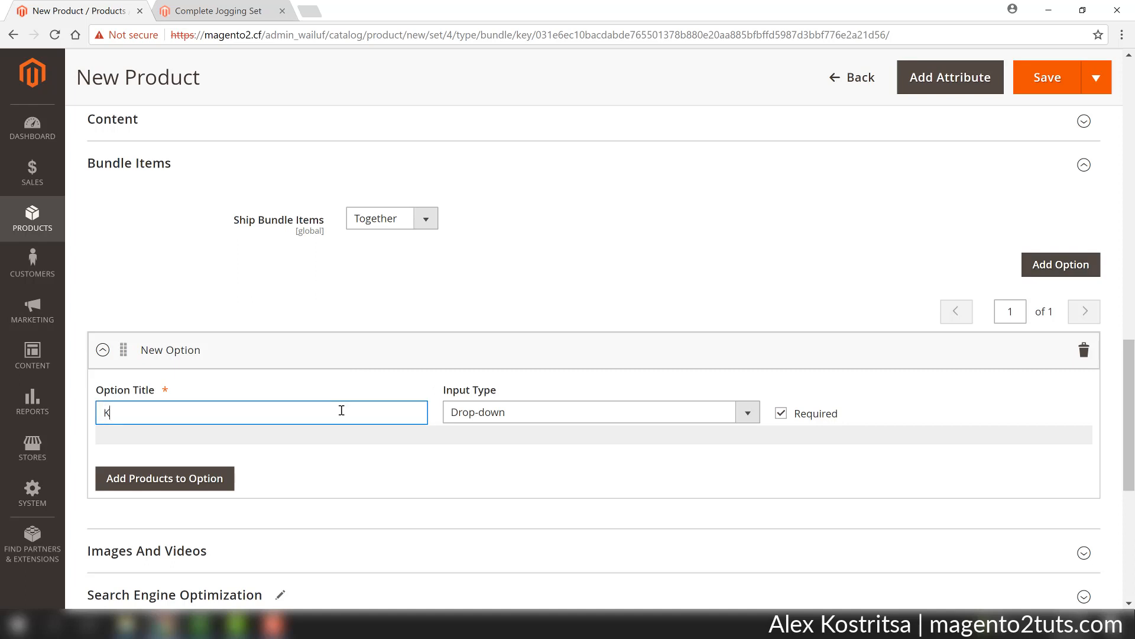
key("BackSpace")
type("Jackets")
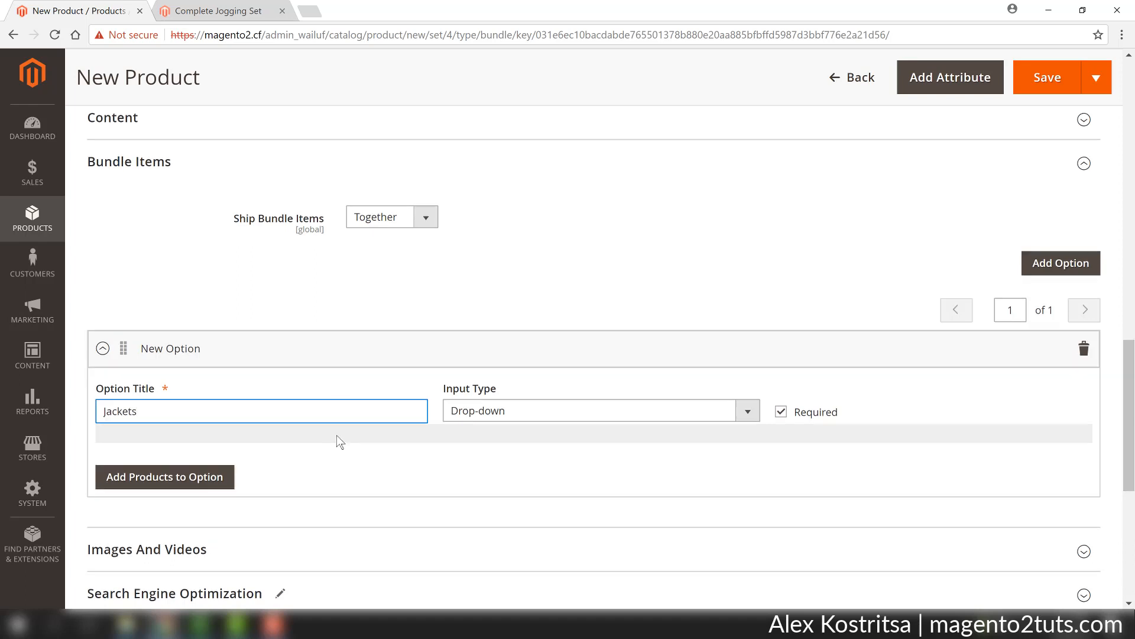
Start adding products to the Jackets option and filter the product list by the name "jacket".
scroll(335, 438, "down", 1)
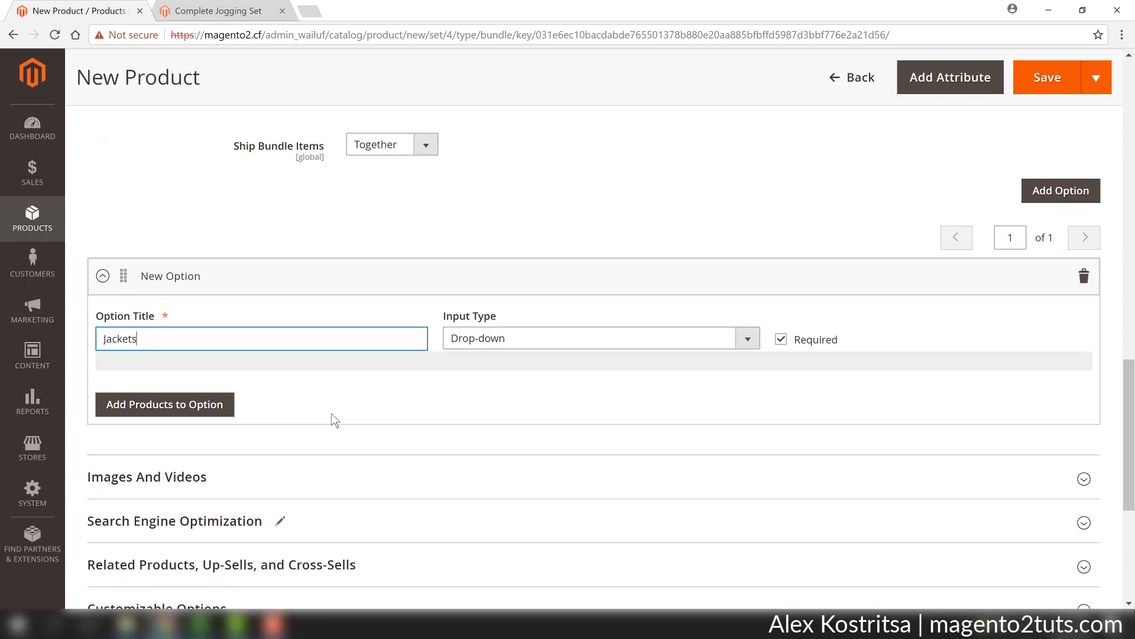
left_click(196, 410)
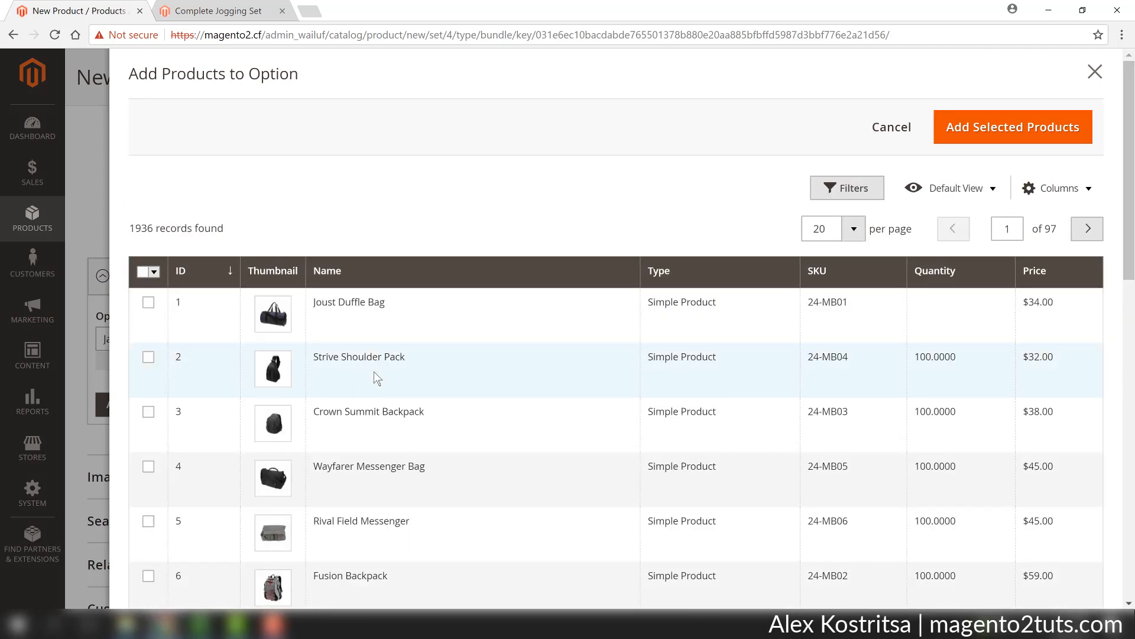
left_click(856, 188)
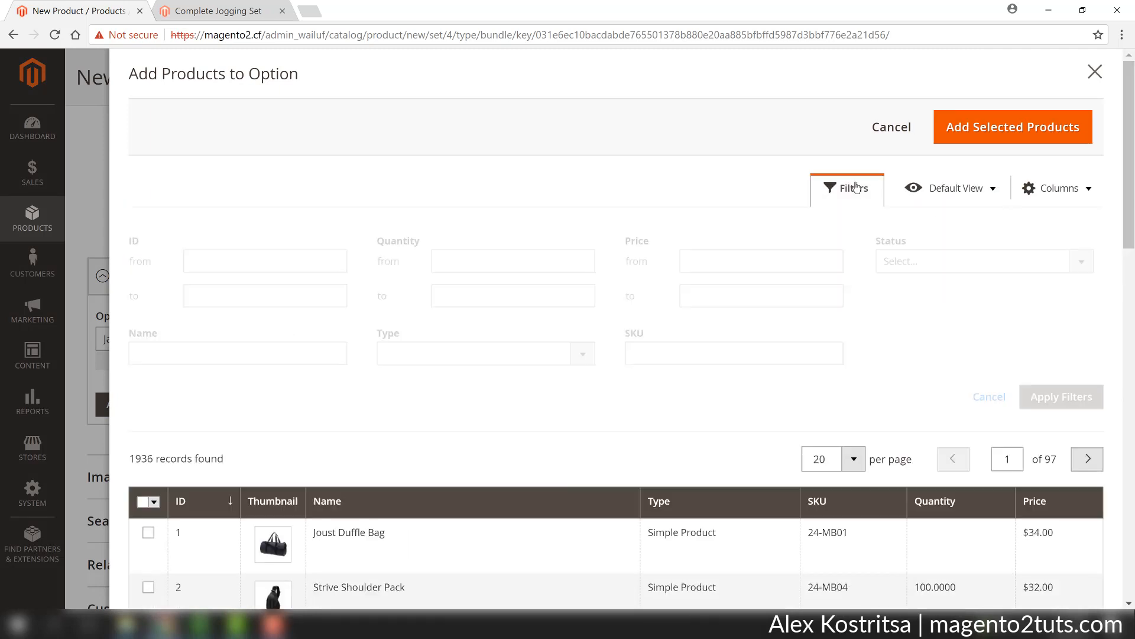
left_click(205, 358)
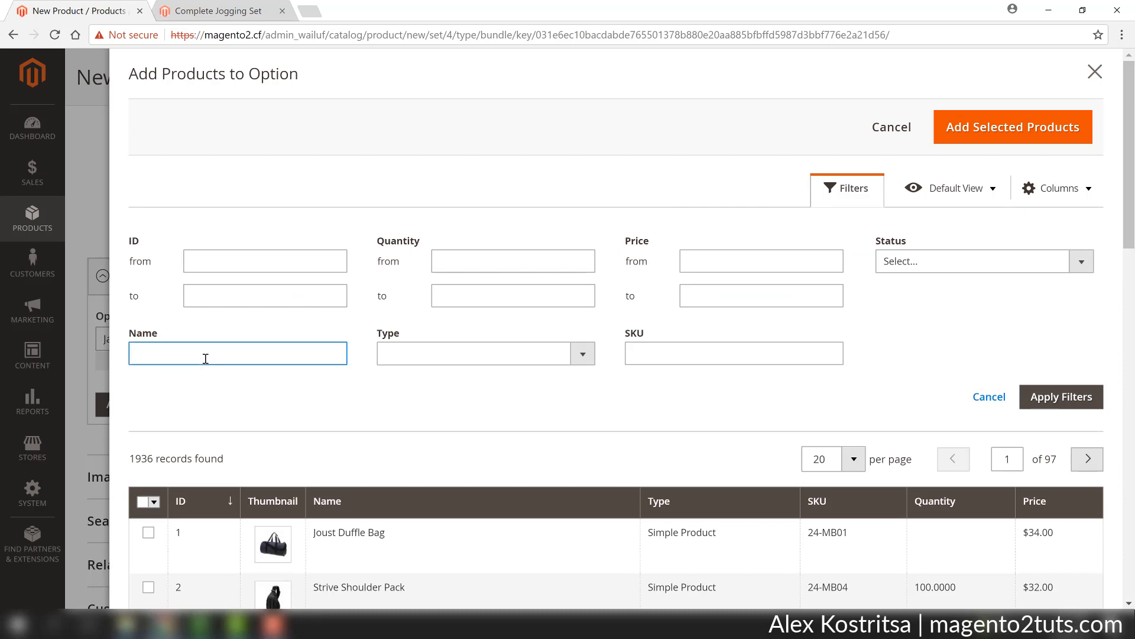
type("jacket")
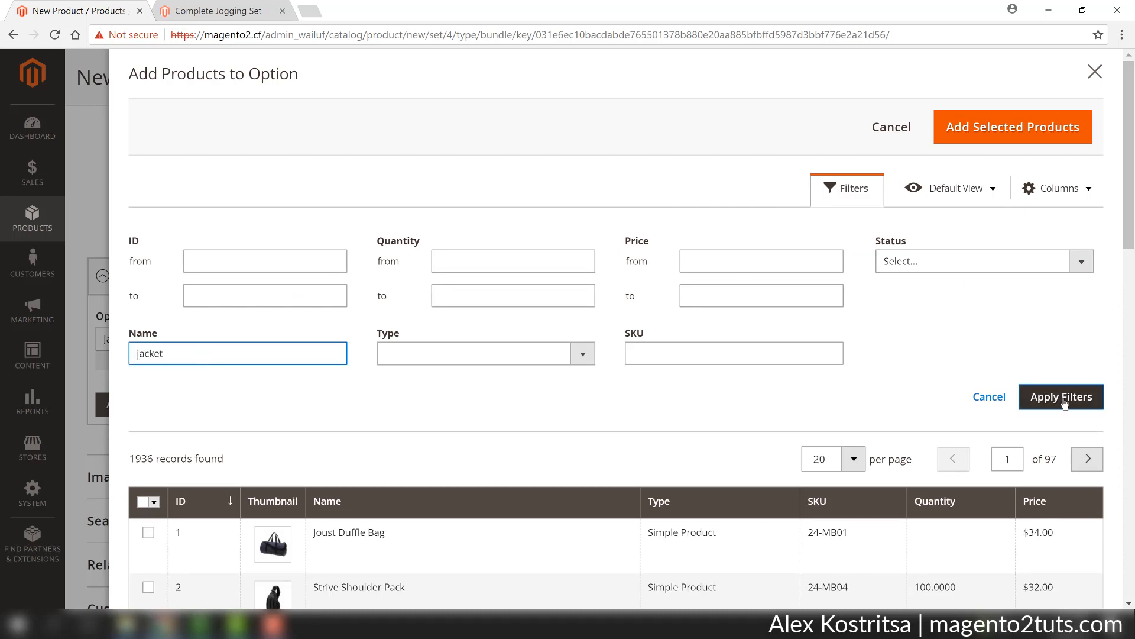
left_click(1077, 397)
Add Hyperion Elements Jacket-XS-Red, Hyperion Elements Jacket-M-Red and Kenobi Trail Jacket-XS-Purple to the Jackets option.
scroll(718, 395, "down", 3)
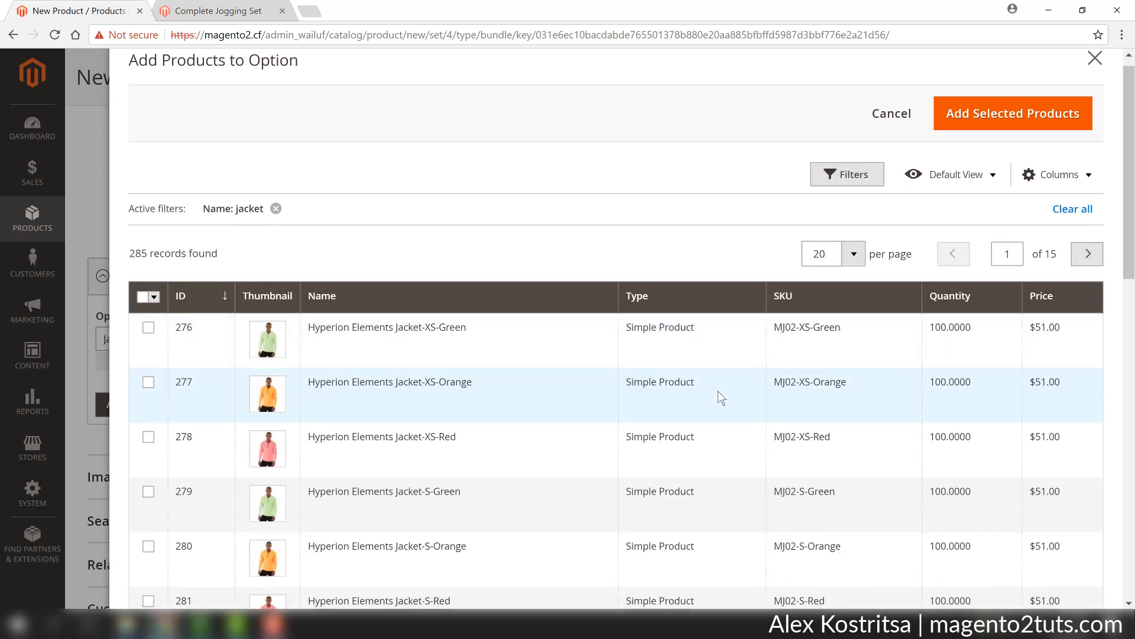
scroll(170, 362, "down", 4)
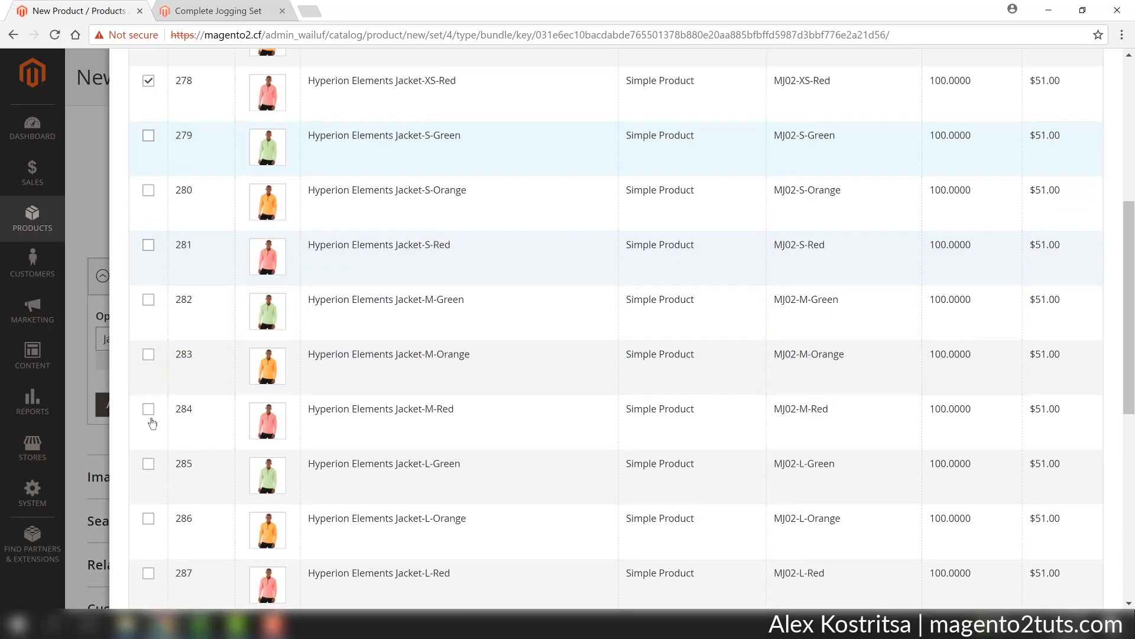
left_click(149, 407)
scroll(332, 449, "down", 5)
scroll(334, 441, "down", 3)
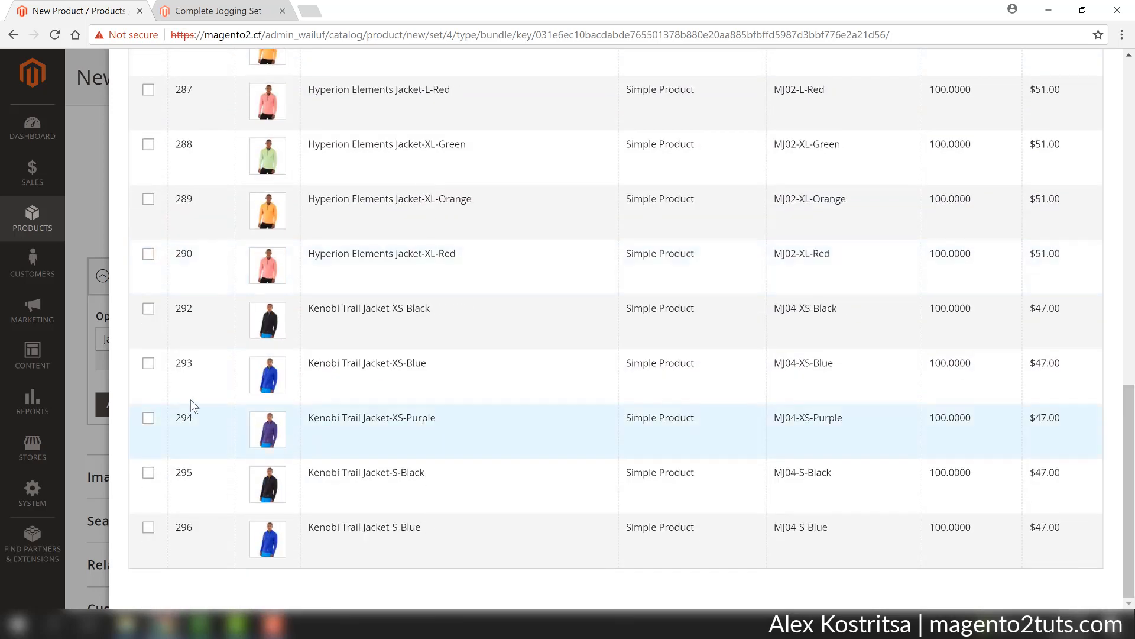
left_click(148, 417)
scroll(596, 349, "up", 14)
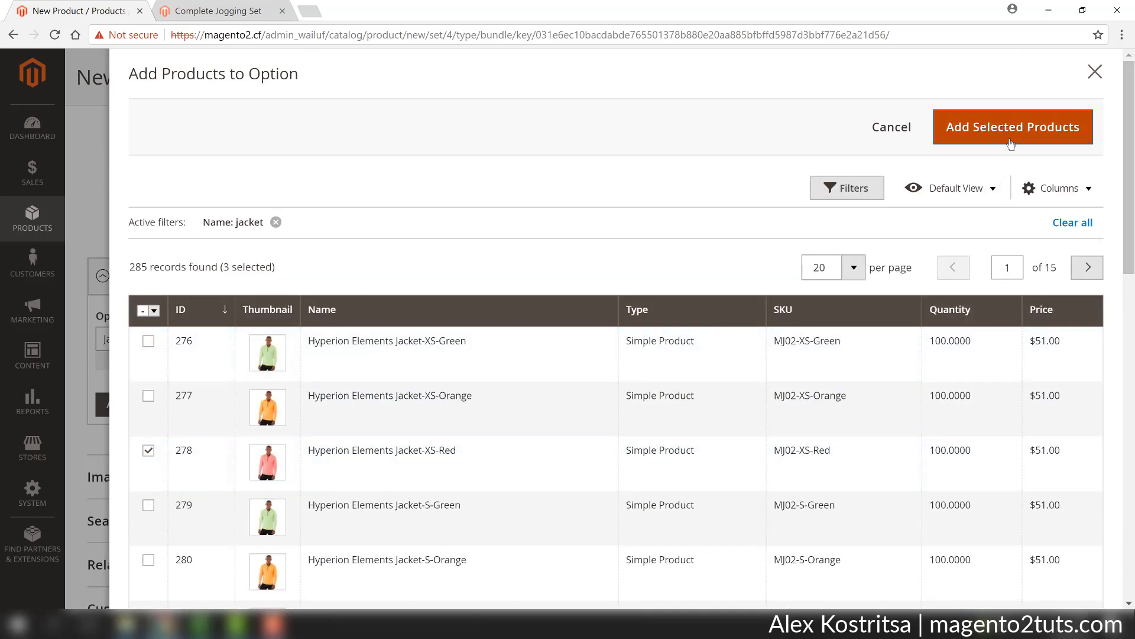
left_click(1008, 139)
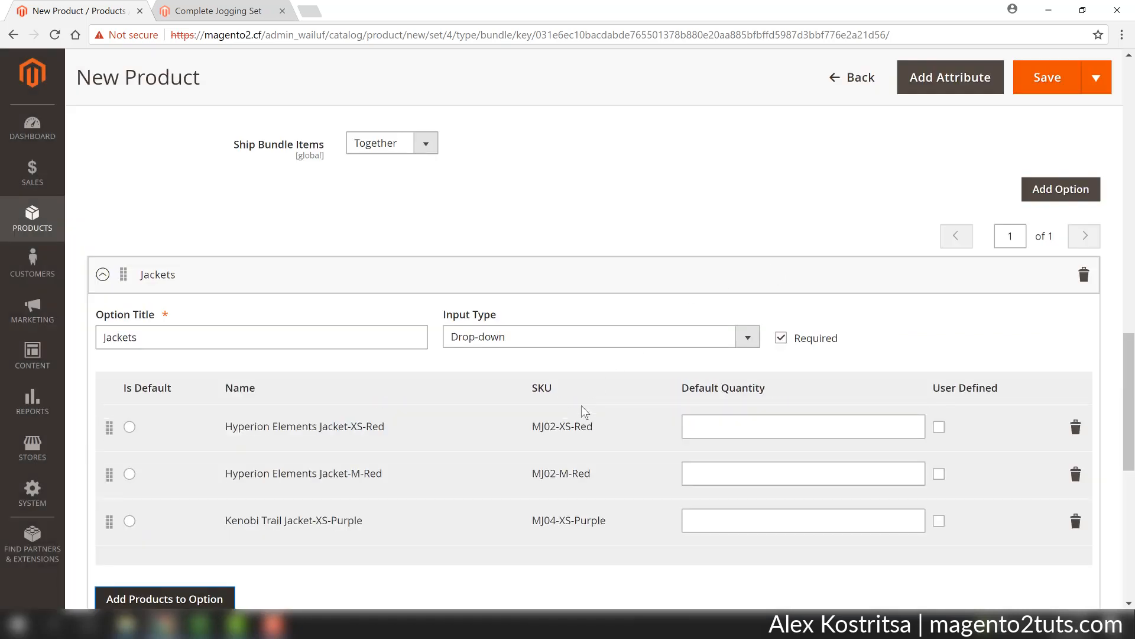
Set the default quantity of all three products in the Jackets option to 1.
scroll(573, 403, "down", 1)
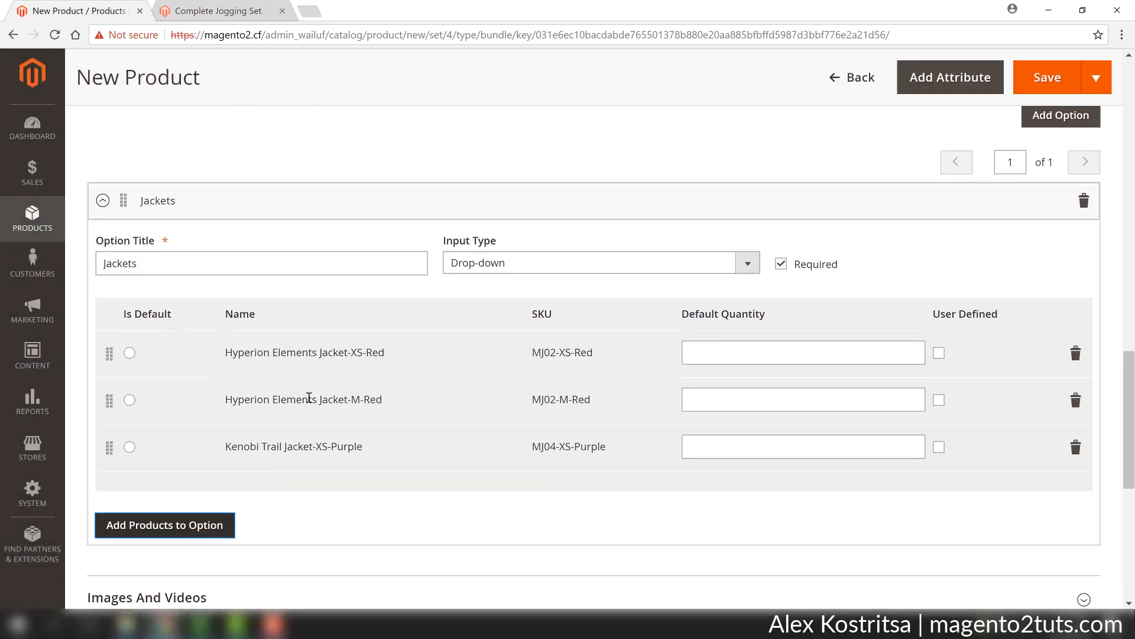
left_click(812, 351)
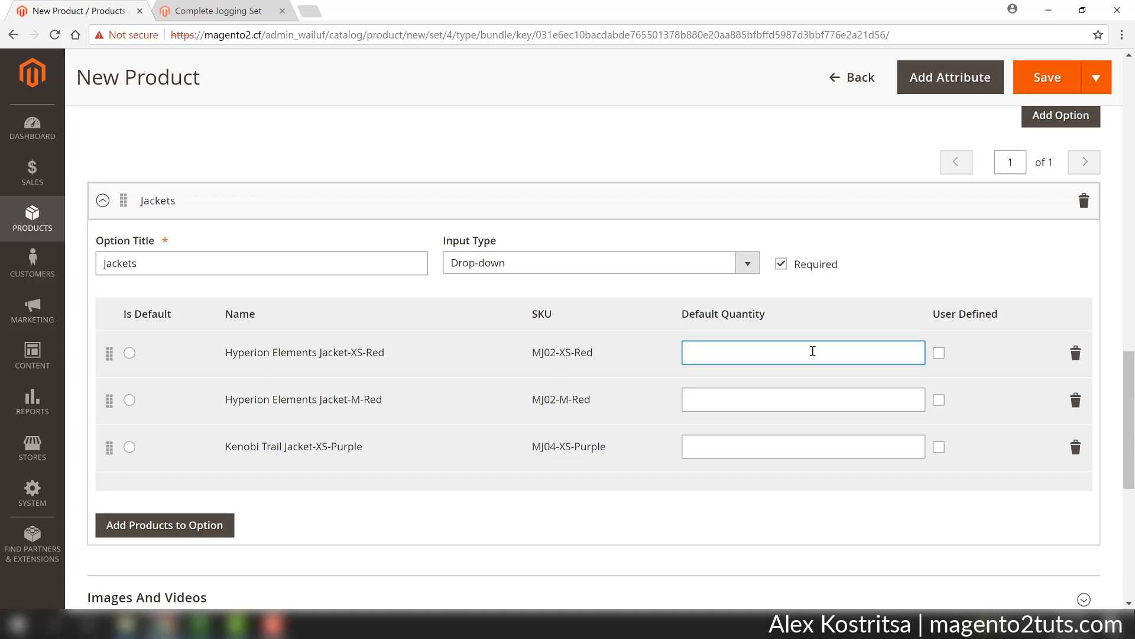
left_click(772, 400)
type("1")
left_click(753, 449)
type("1")
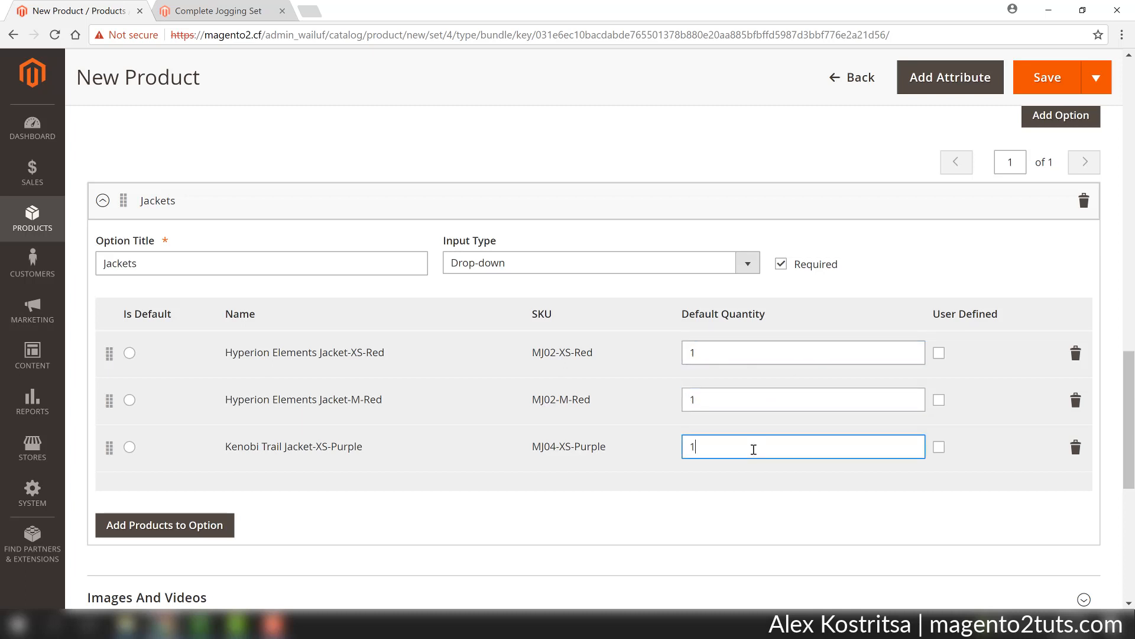
left_click(743, 525)
scroll(398, 446, "down", 1)
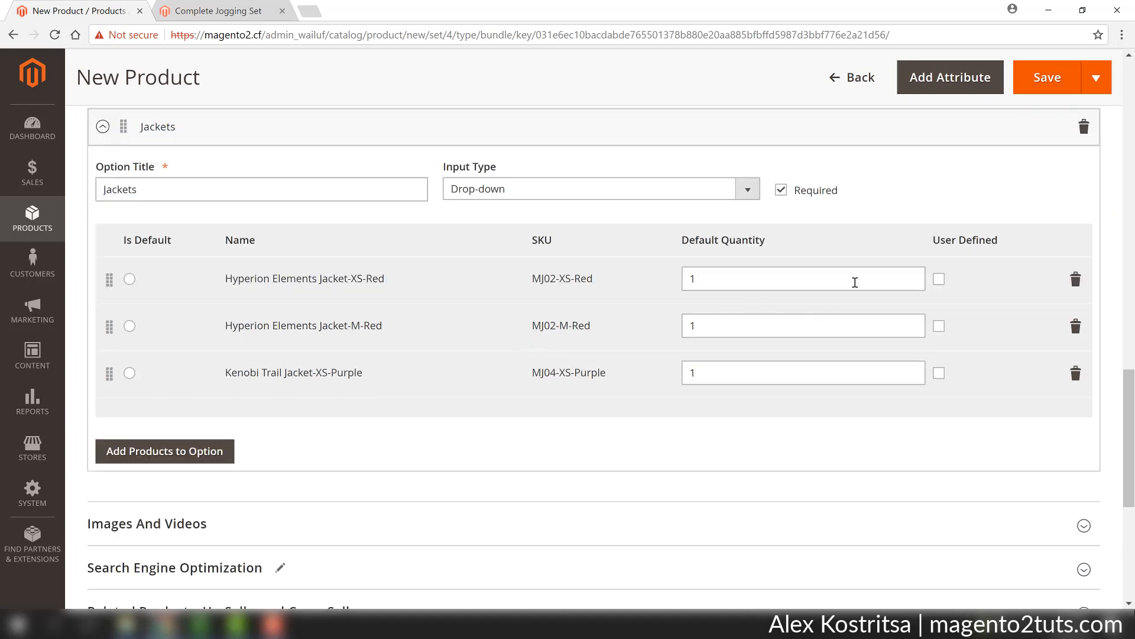
Add a second bundle option titled Pants with Radio Buttons as its input type.
scroll(875, 291, "up", 2)
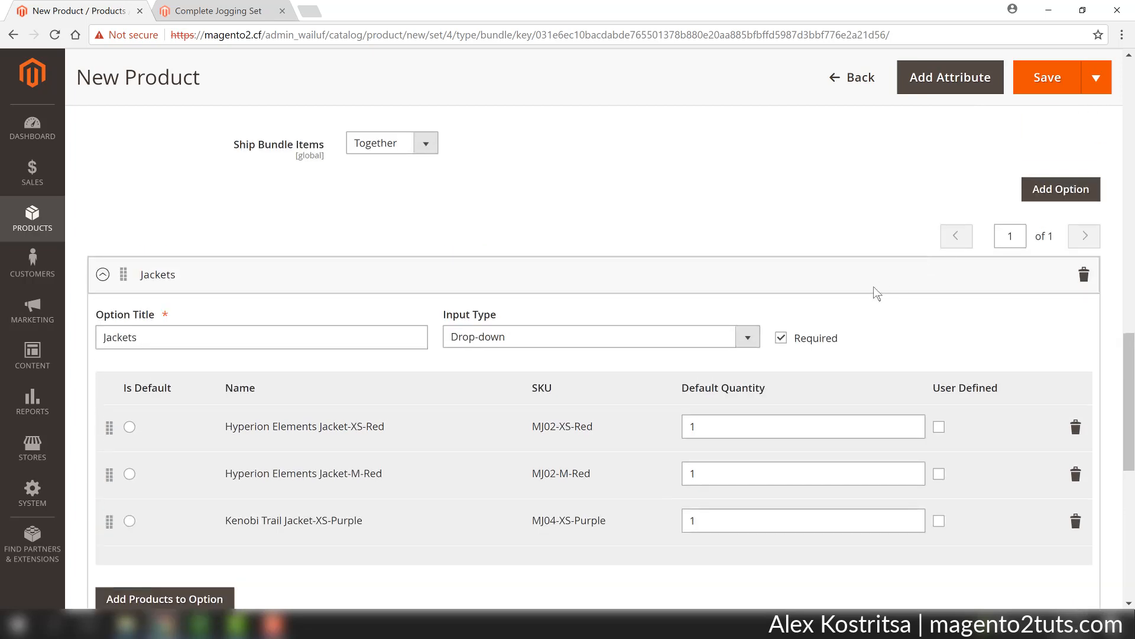
scroll(841, 290, "down", 2)
scroll(842, 289, "up", 2)
left_click(1041, 189)
scroll(793, 350, "down", 5)
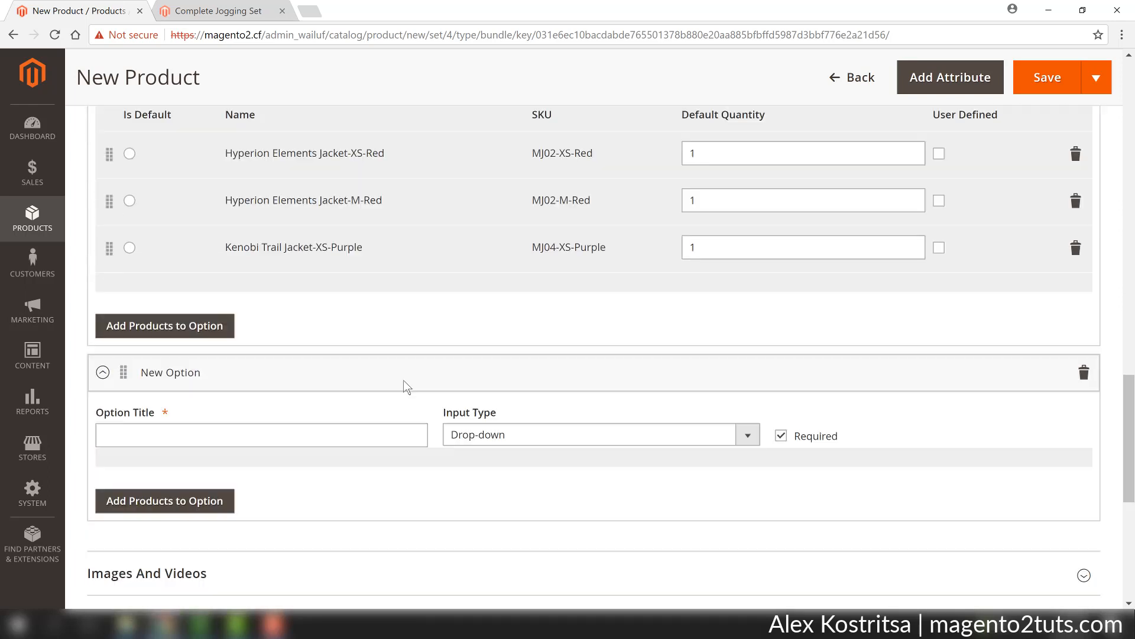
left_click(196, 331)
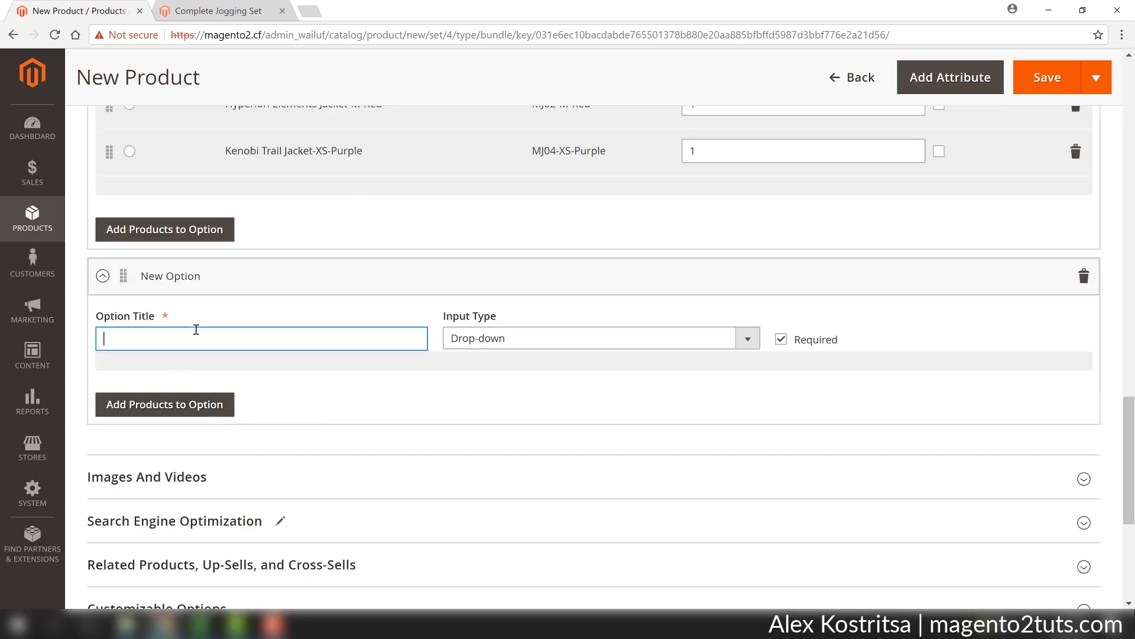
type("Pants")
left_click(448, 385)
left_click(598, 346)
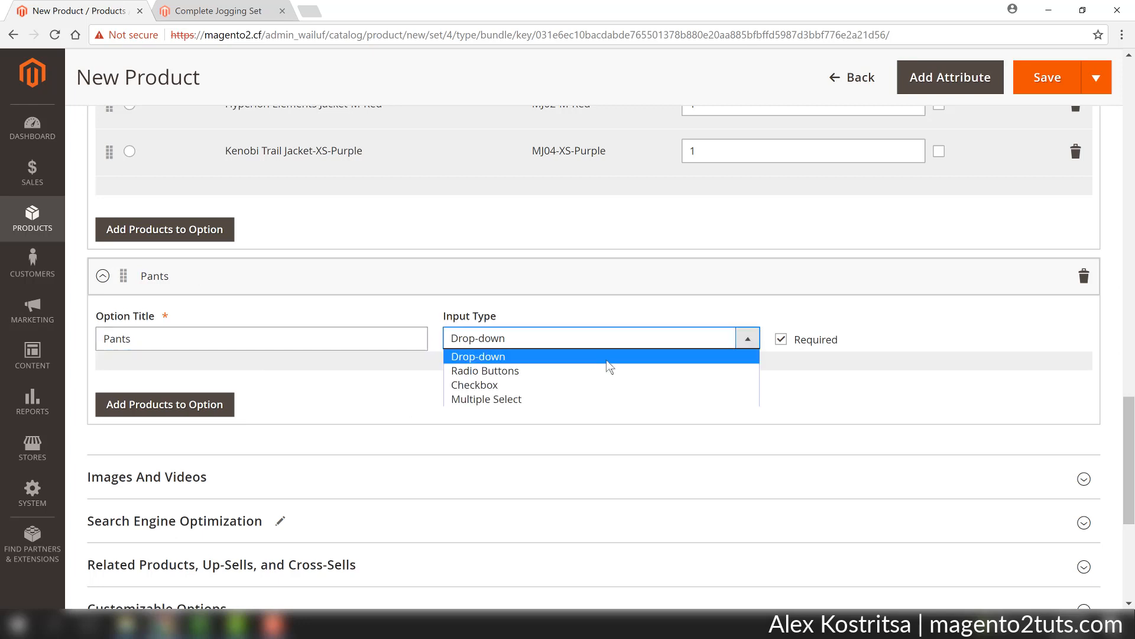
left_click(607, 371)
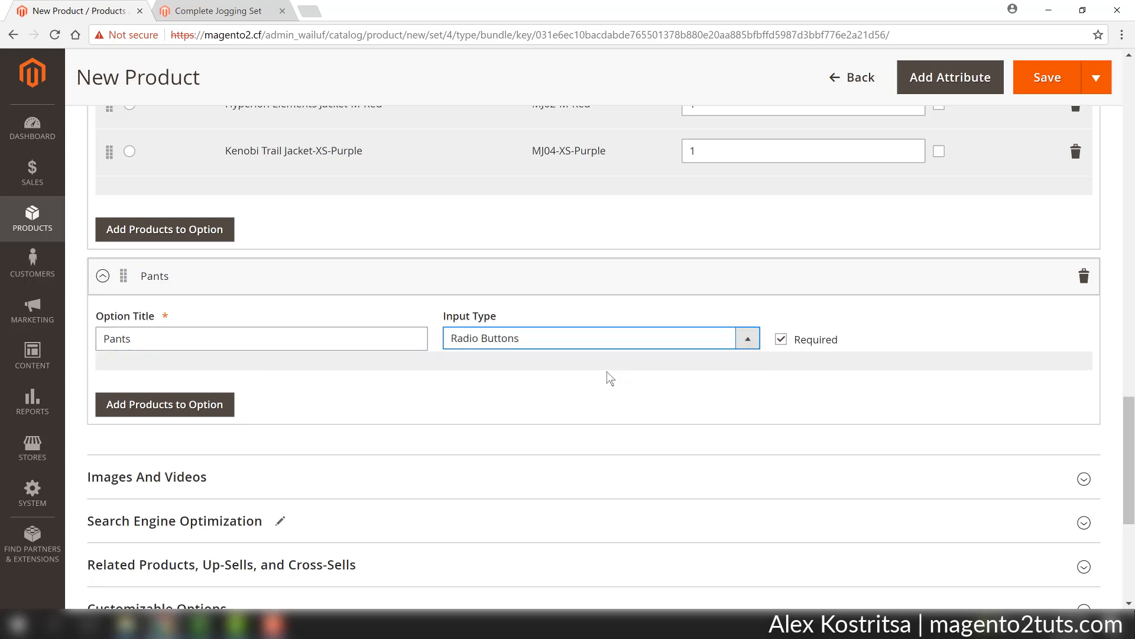
Start adding products to the Pants option, replacing the jacket name filter with "pant".
left_click(144, 413)
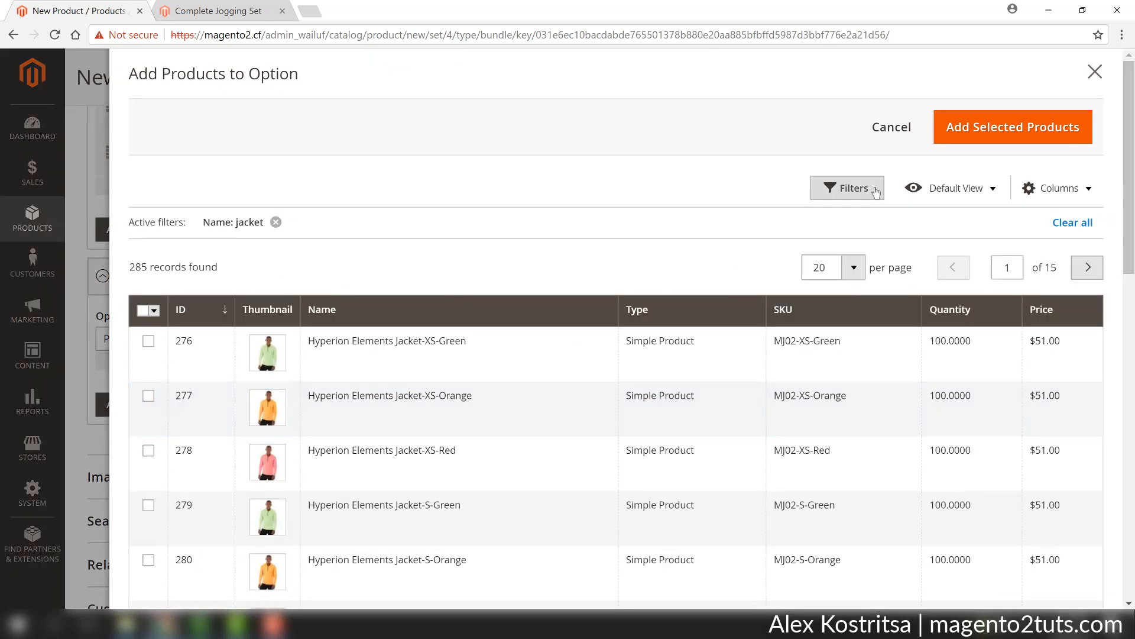
left_click(276, 223)
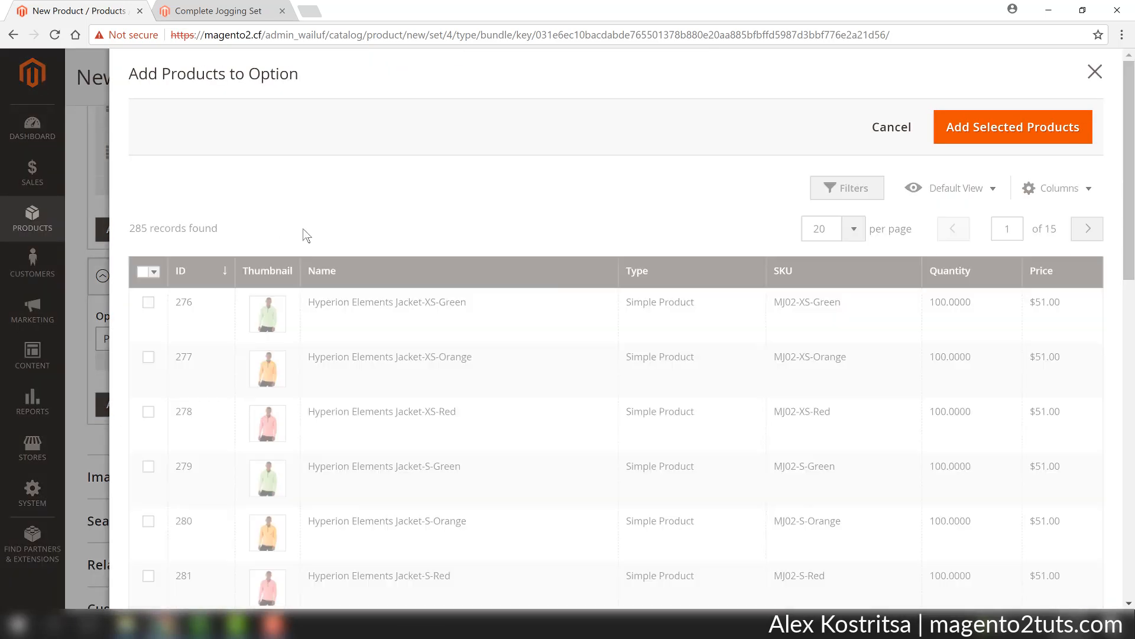
left_click(852, 187)
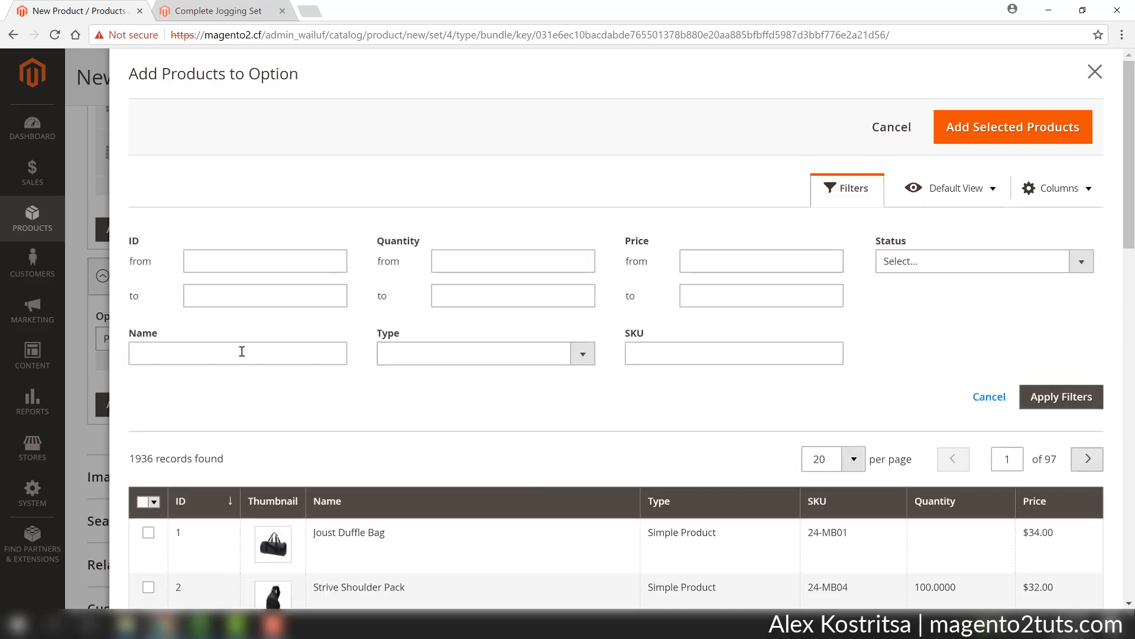
left_click(242, 351)
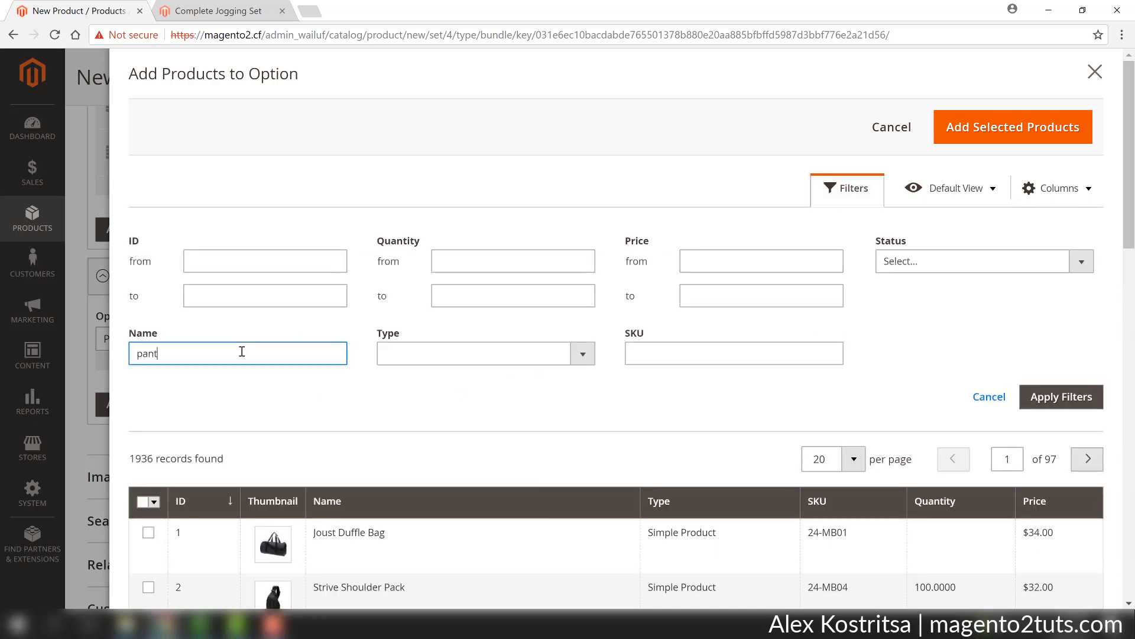
left_click(1043, 402)
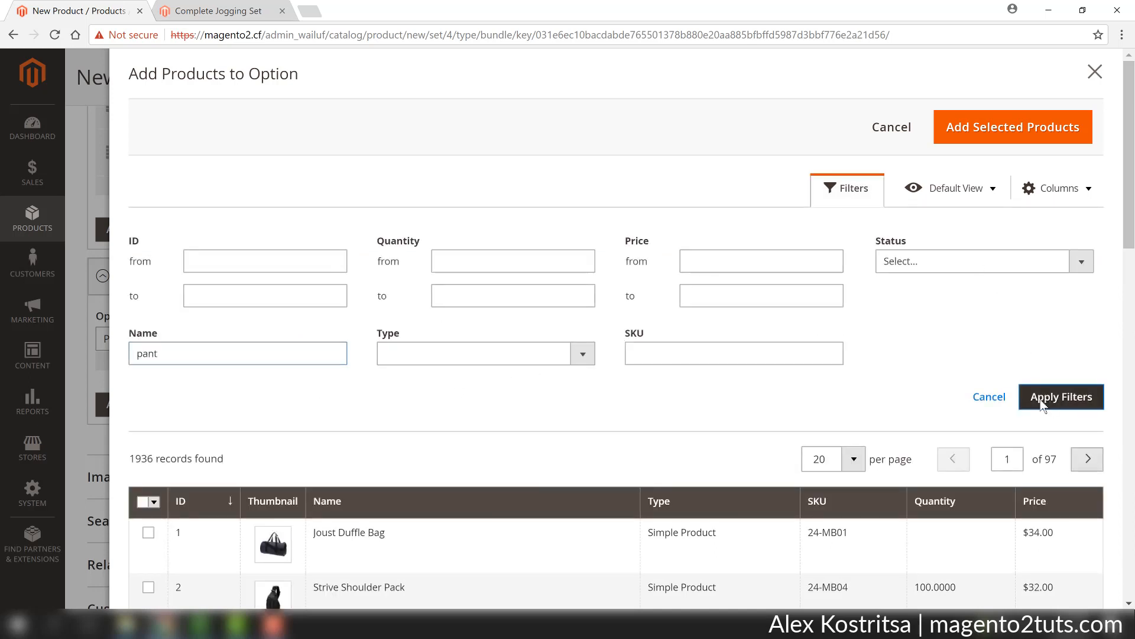
Add Caesar Warm-Up Pant-32-Purple, Viktor LumaTech Pant-32-Red and Viktor LumaTech Pant-34-Gray to the Pants option.
scroll(340, 378, "down", 3)
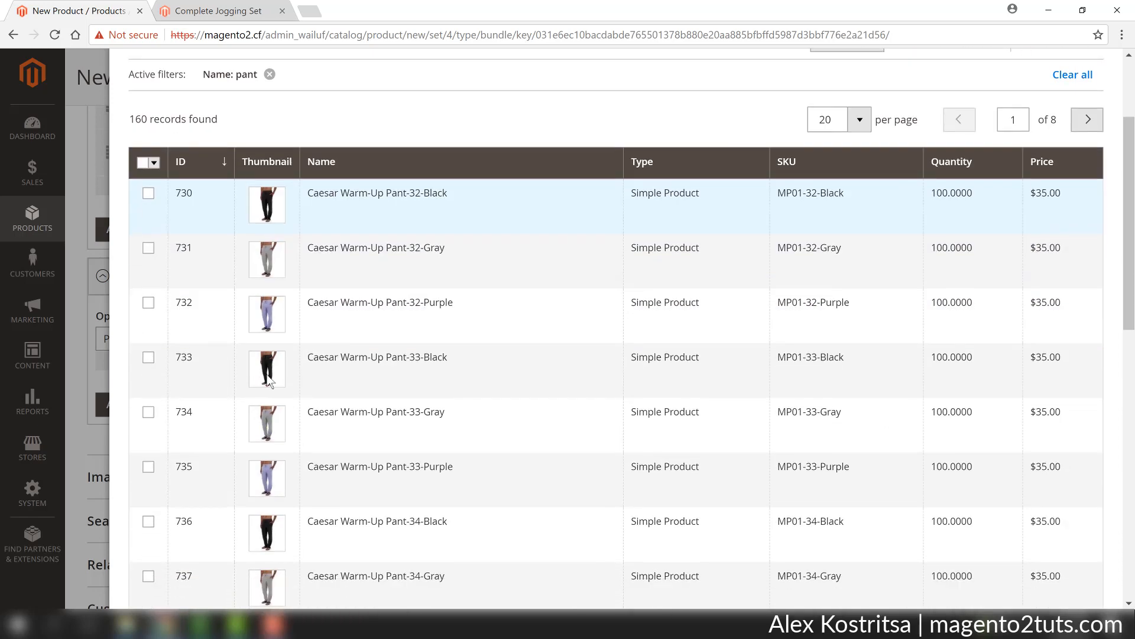
left_click(148, 305)
scroll(148, 331, "down", 10)
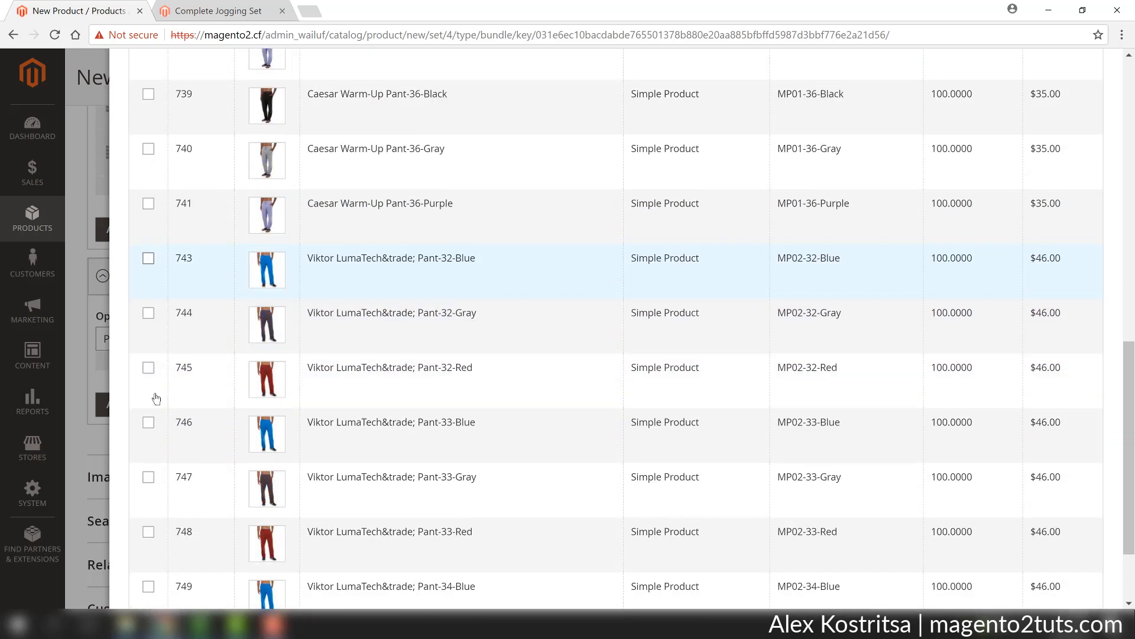
left_click(148, 373)
scroll(161, 402, "down", 2)
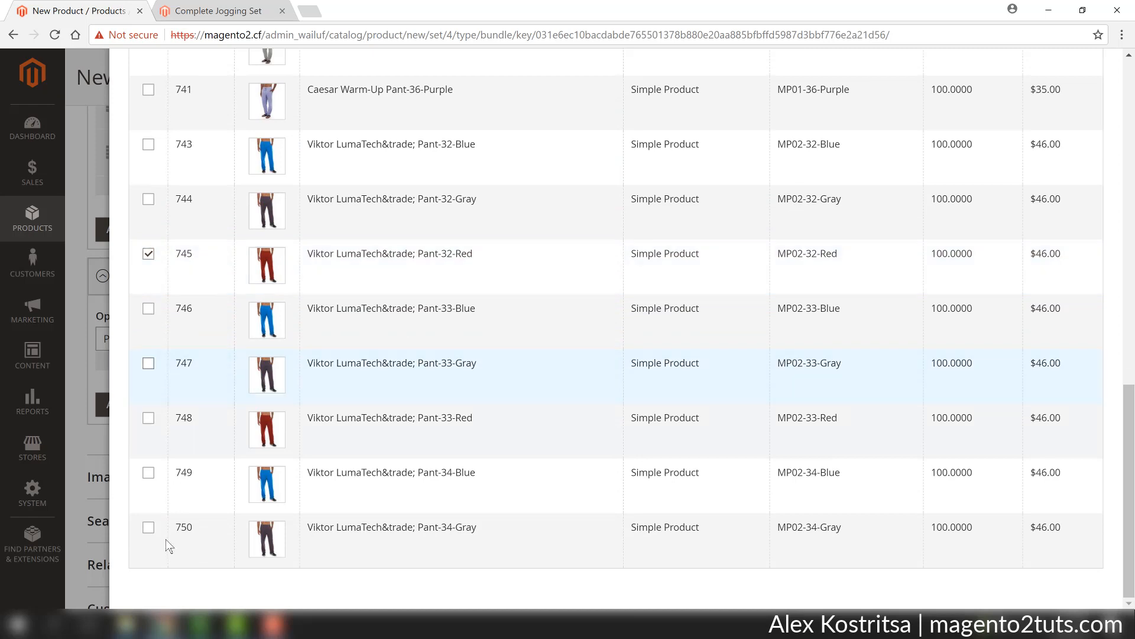
left_click(148, 528)
scroll(720, 290, "up", 15)
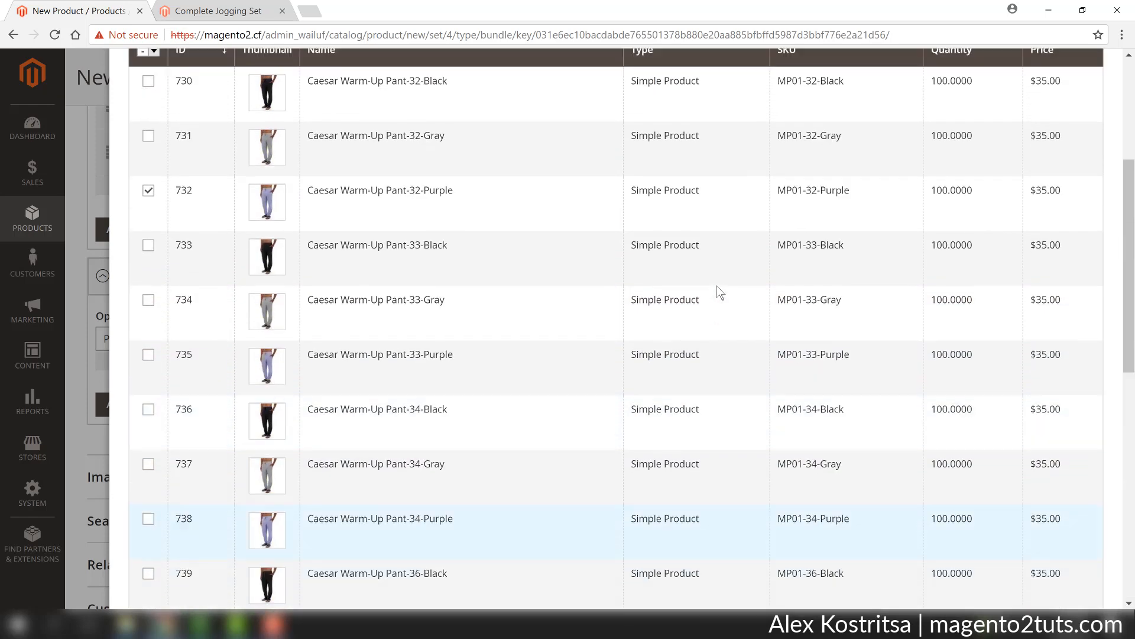
left_click(1030, 135)
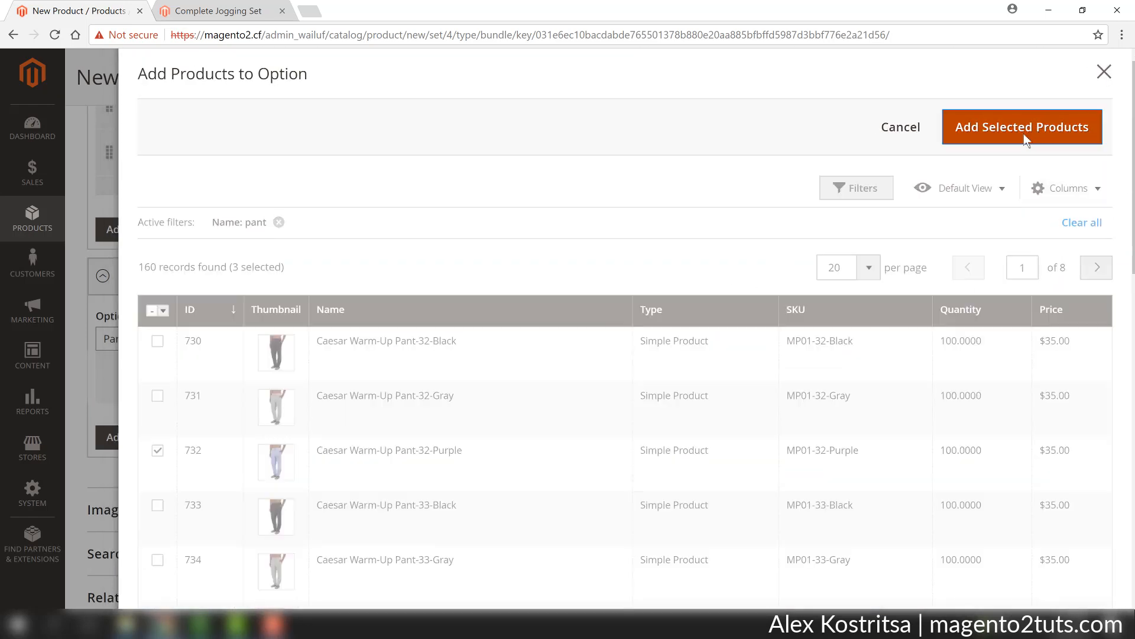
scroll(425, 478, "down", 3)
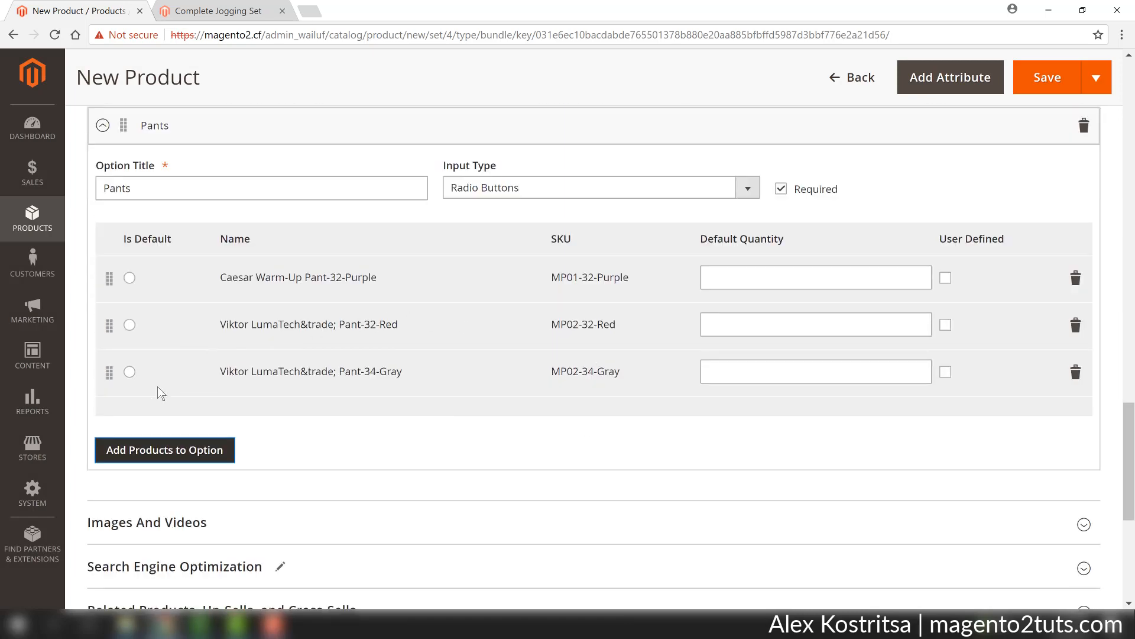
Add a third bundle option titled Shoes with Checkbox as its input type.
scroll(602, 462, "up", 5)
scroll(816, 459, "up", 6)
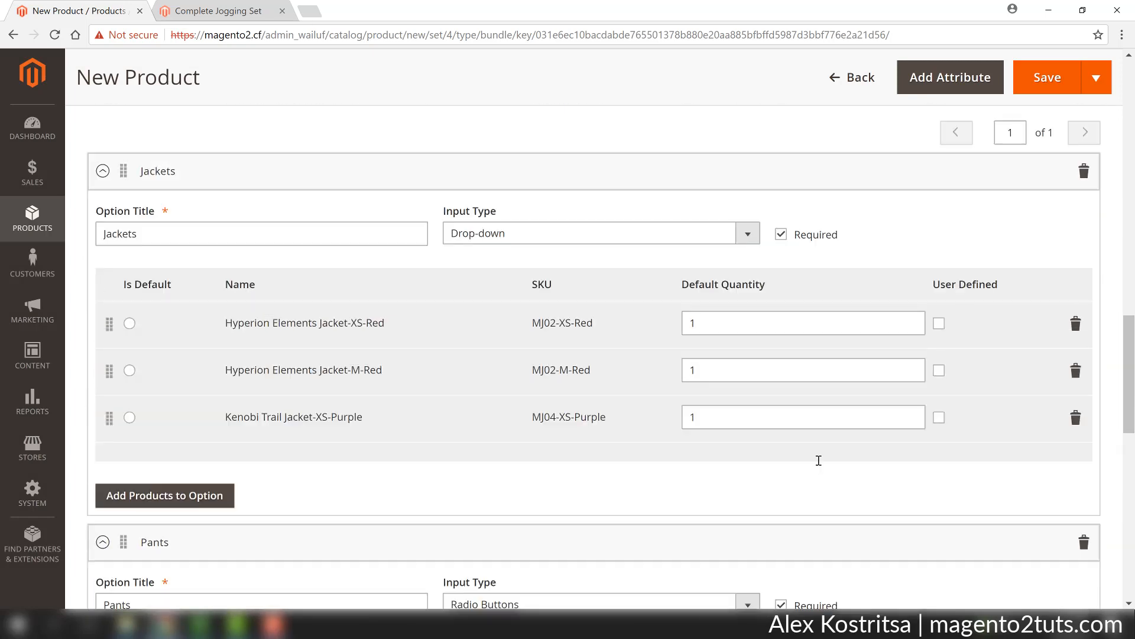
left_click(1045, 334)
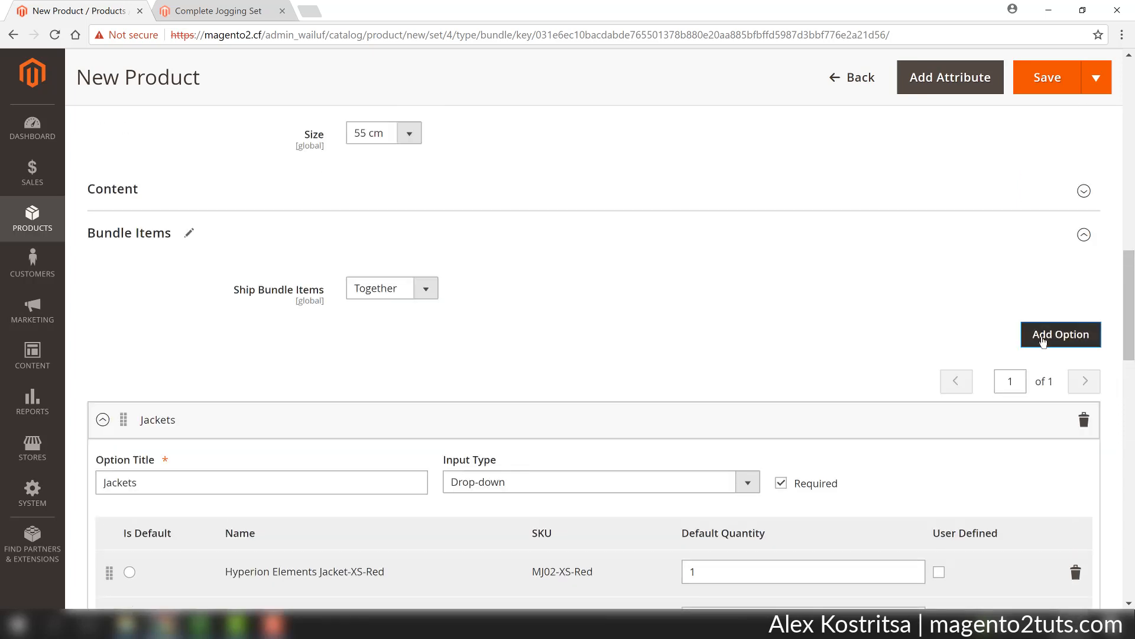
scroll(956, 474, "down", 12)
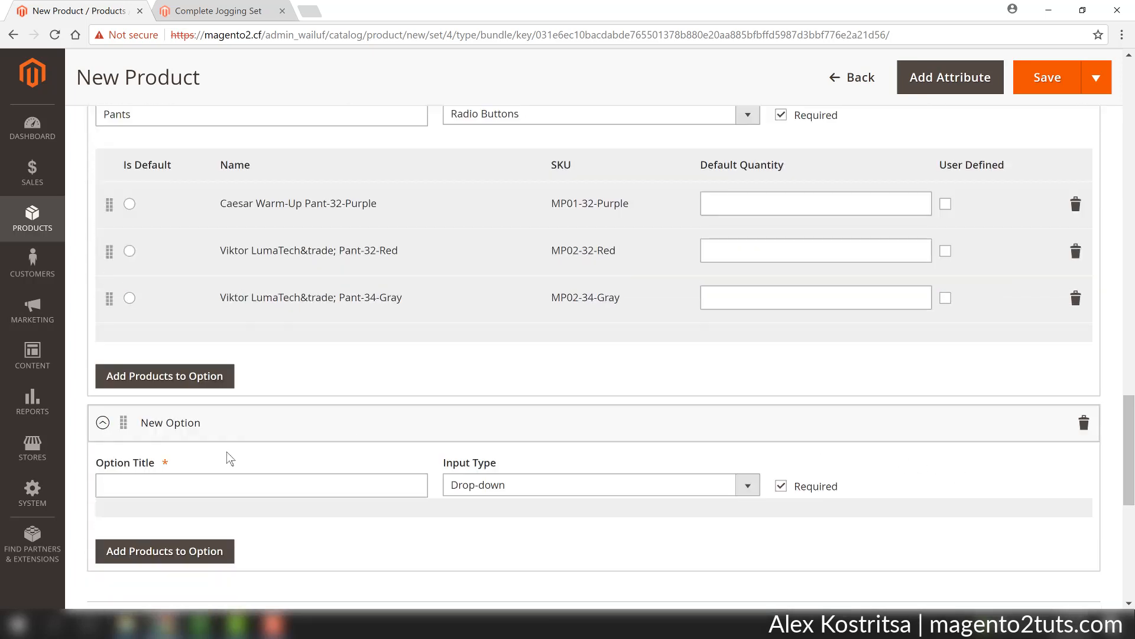
left_click(197, 479)
type("Shoes")
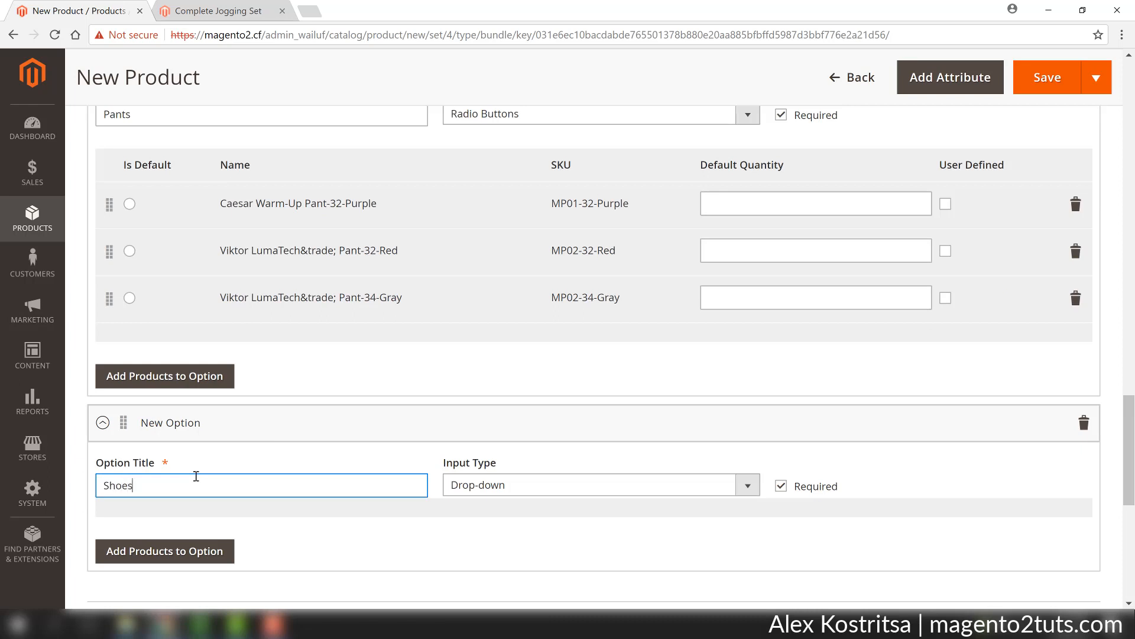
left_click(253, 449)
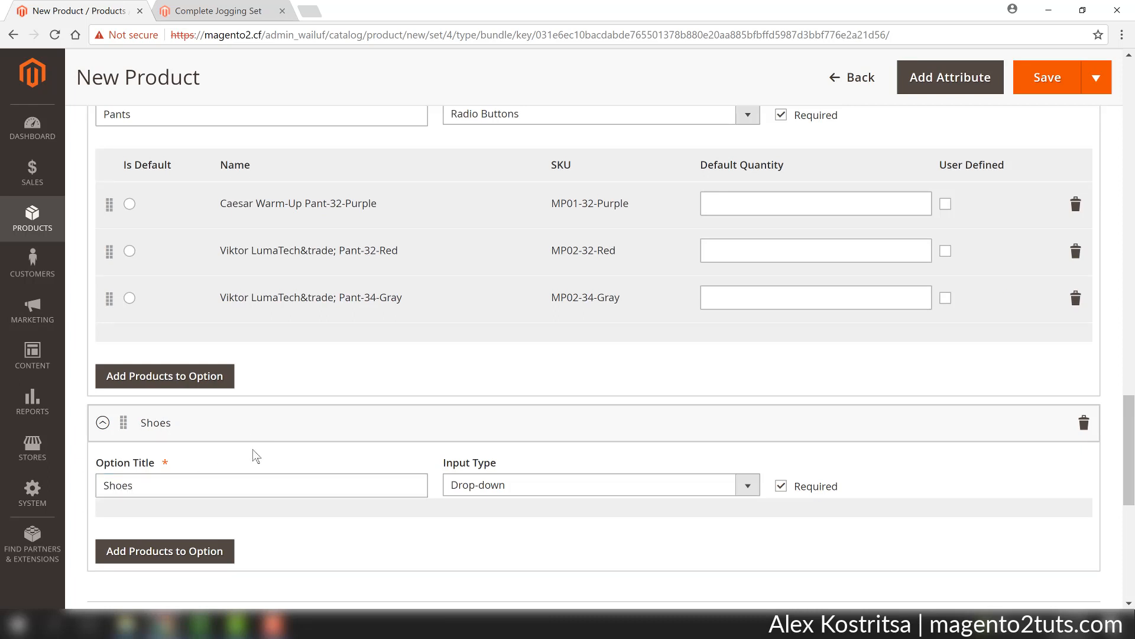
left_click(488, 492)
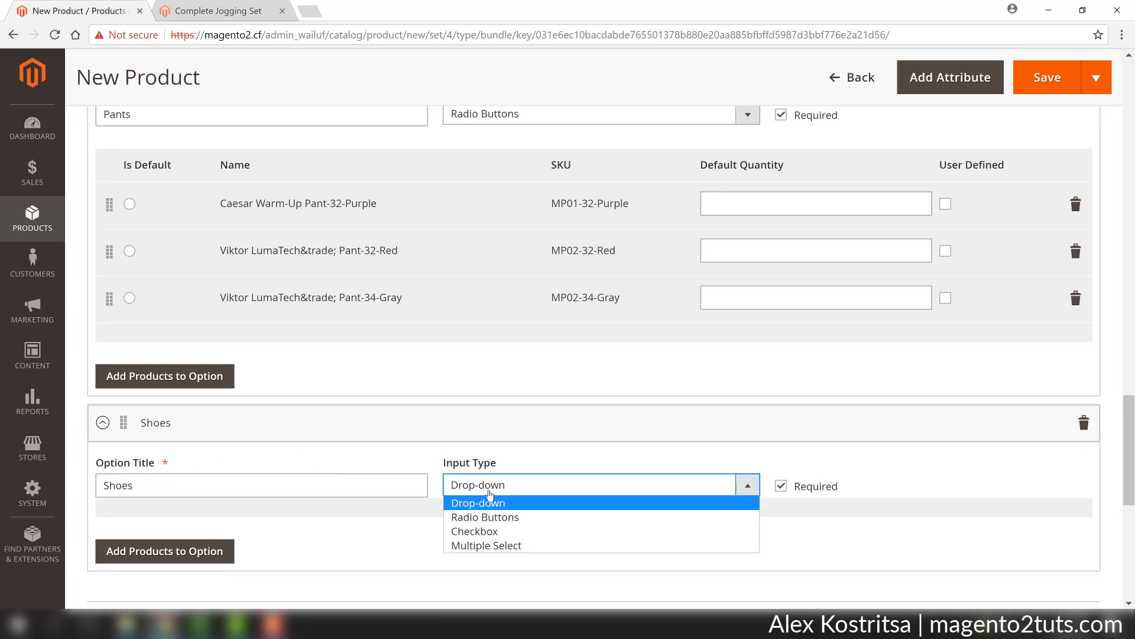
left_click(498, 537)
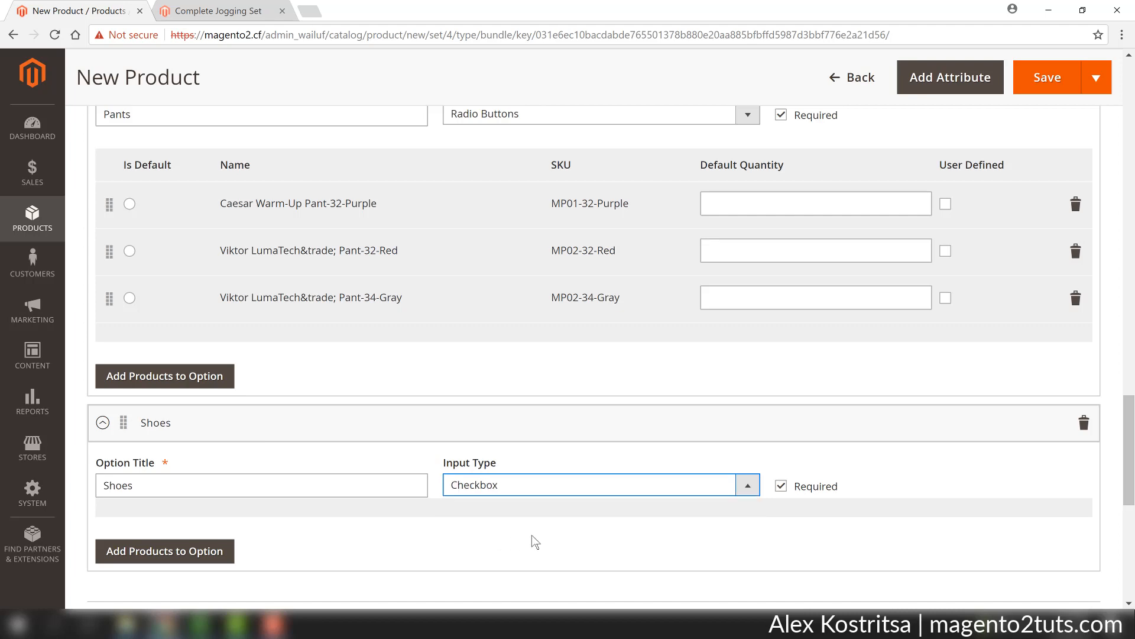
Start adding products to the Shoes option, replacing the pant name filter with "shoes".
scroll(734, 499, "up", 3)
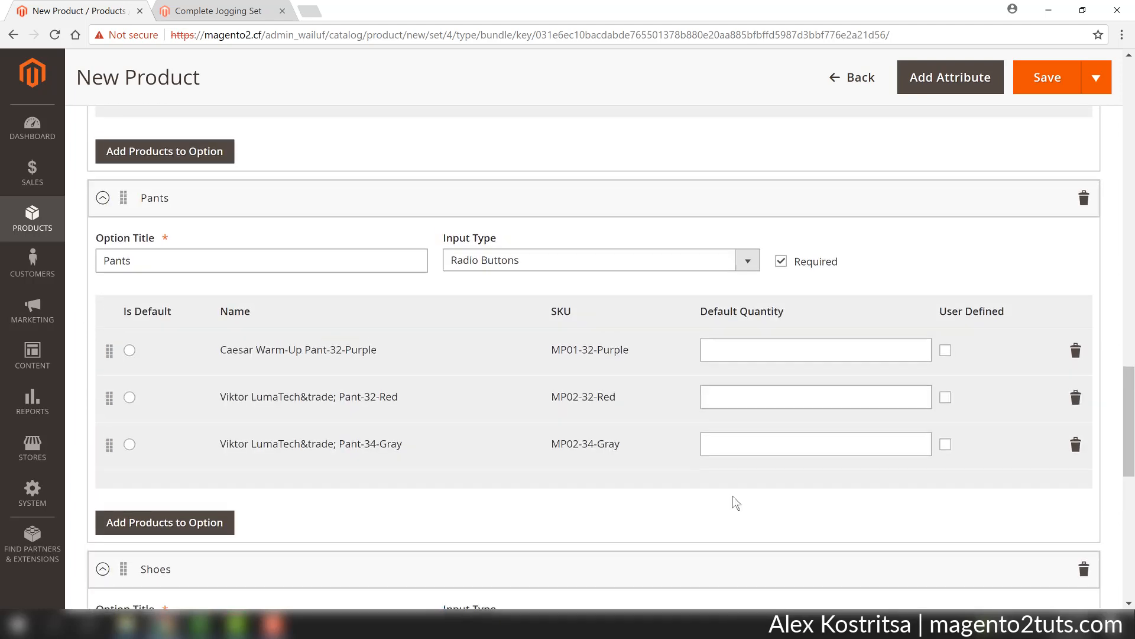
scroll(734, 500, "down", 3)
left_click(145, 556)
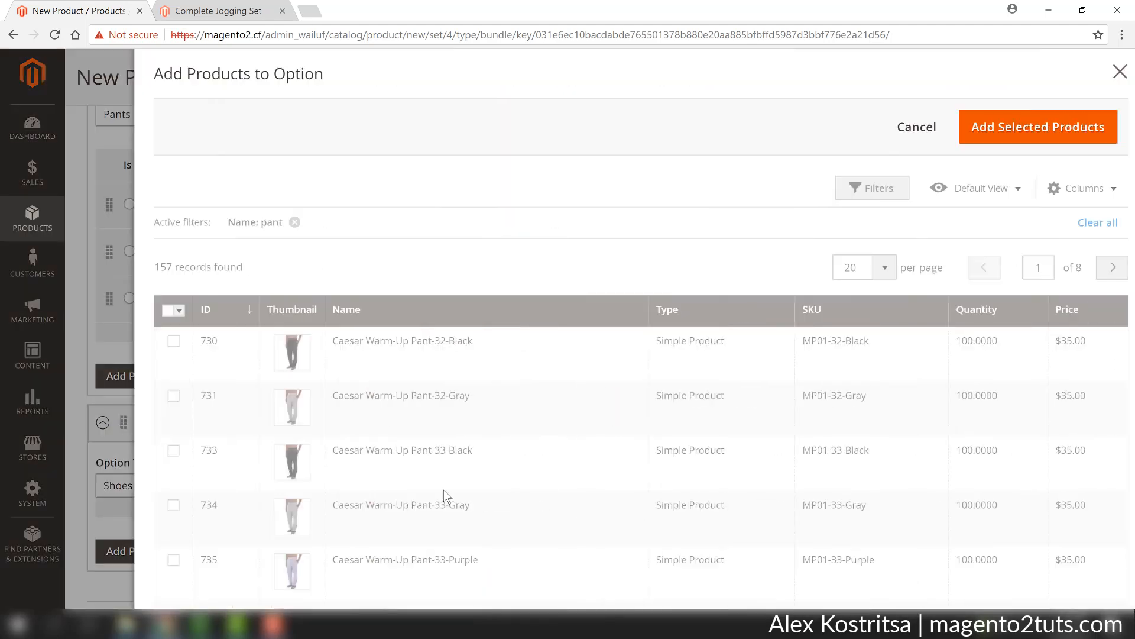
left_click(270, 222)
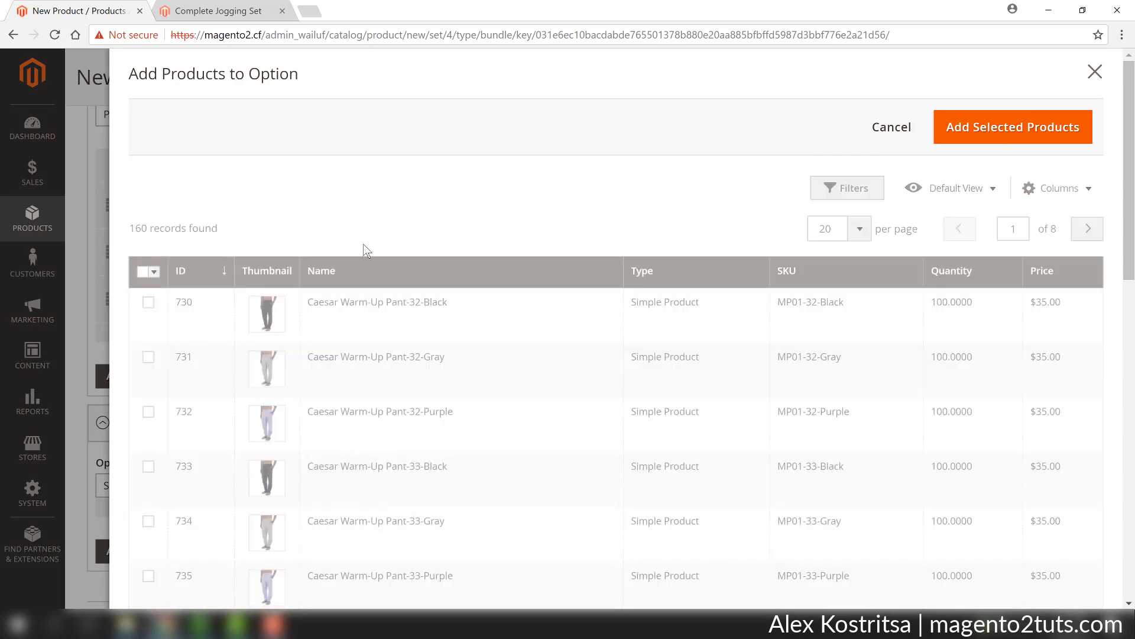
left_click(844, 188)
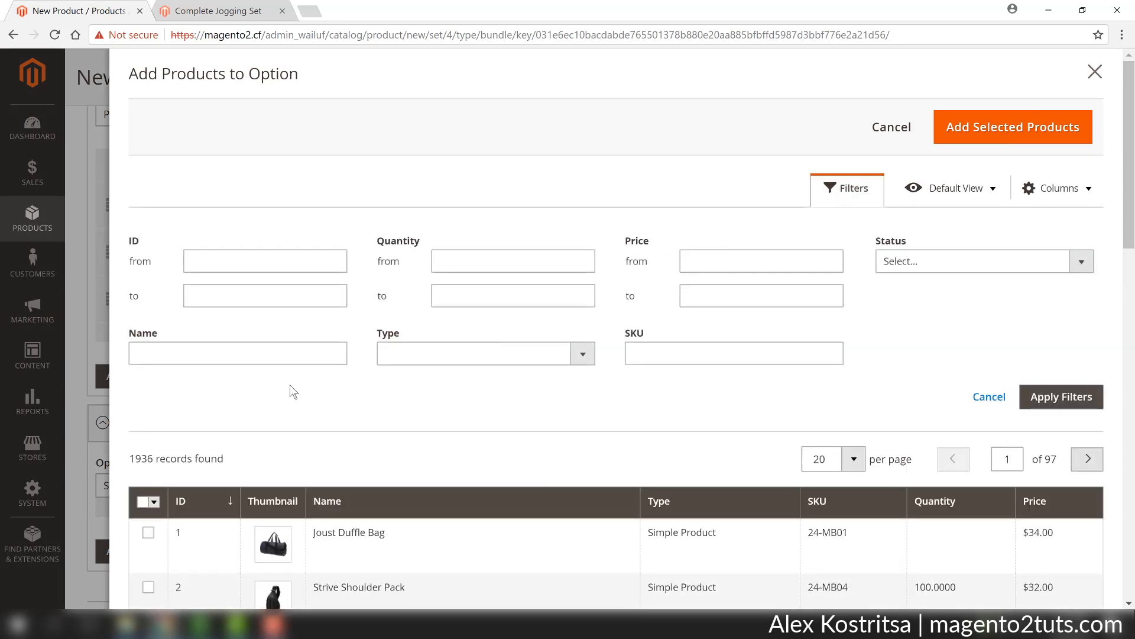
left_click(198, 358)
type("s")
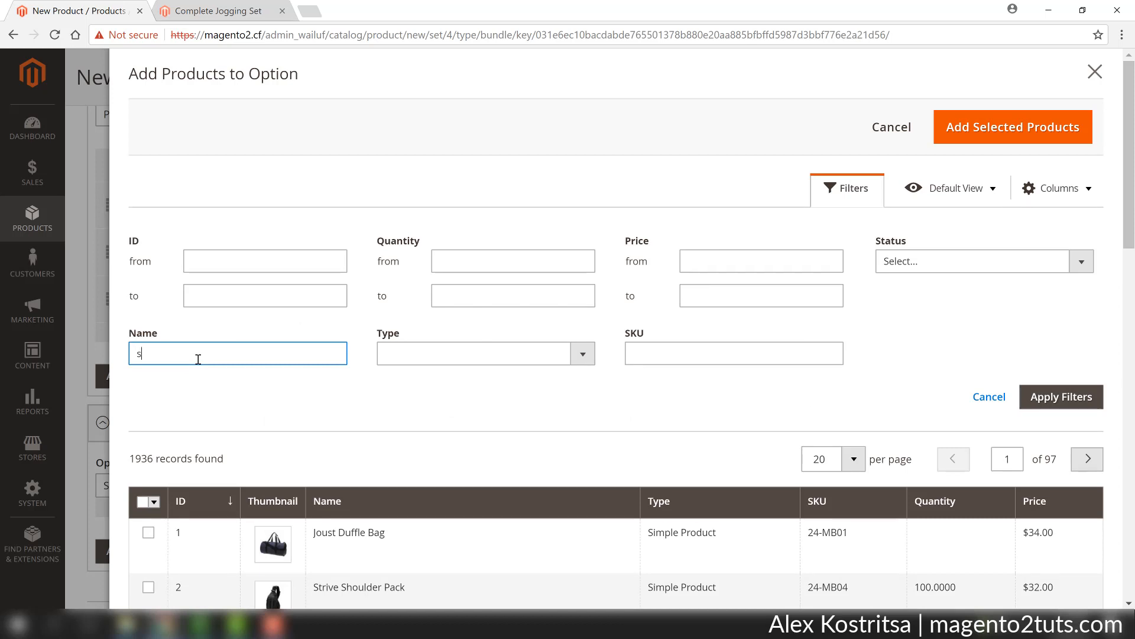
type("hoes")
left_click(1083, 400)
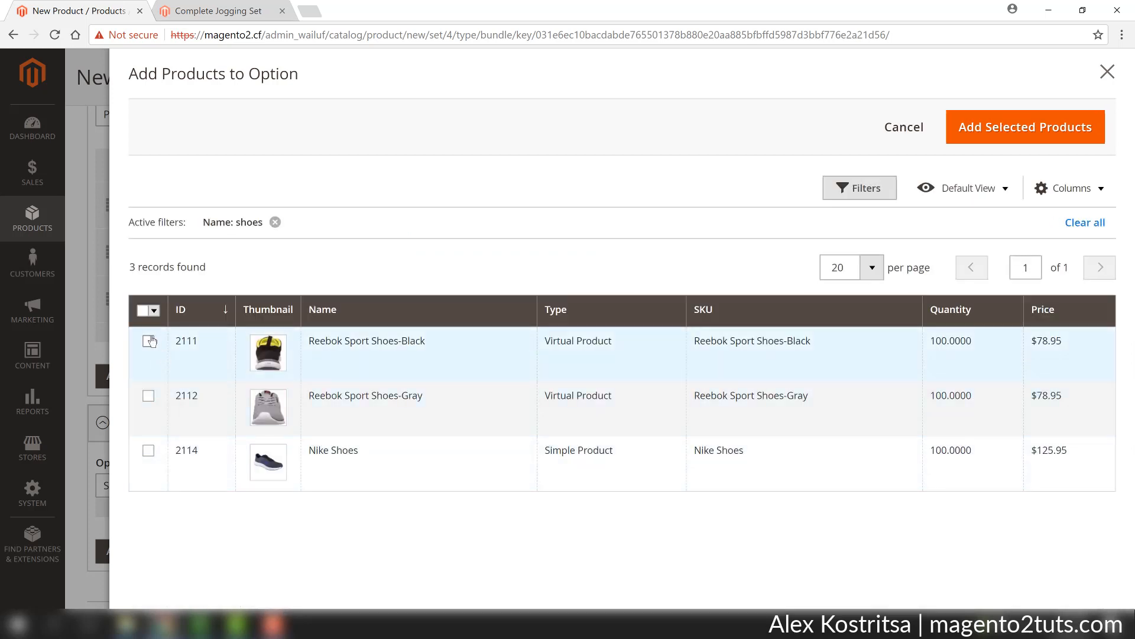
Add Reebok Sport Shoes-Black, Reebok Sport Shoes-Gray and Nike Shoes to the Shoes option.
left_click(149, 342)
left_click(148, 395)
left_click(148, 451)
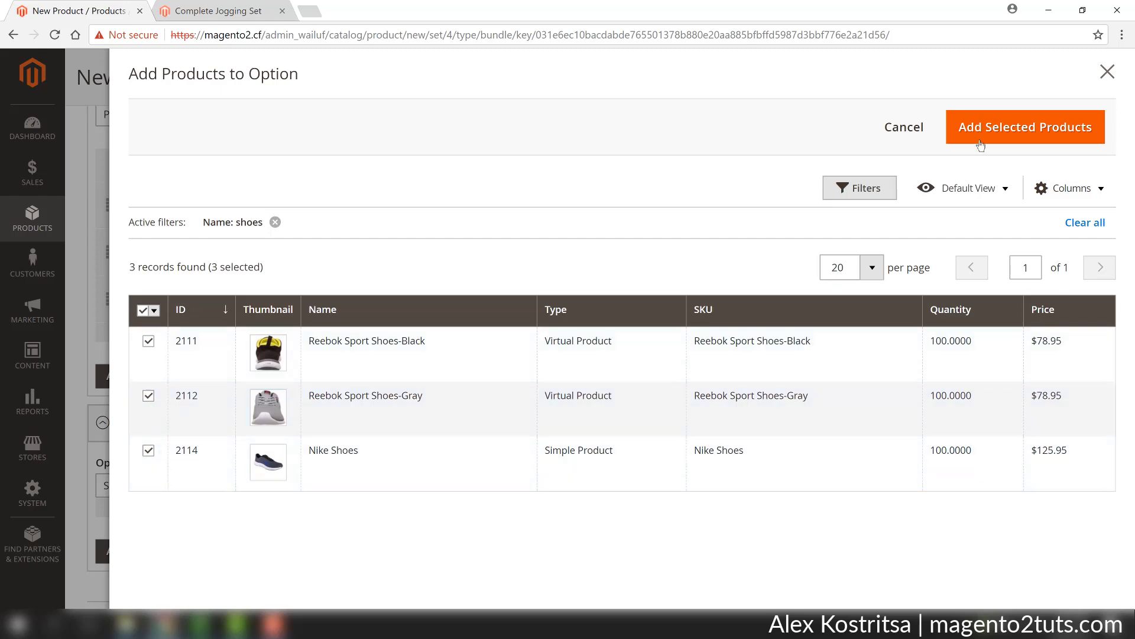
left_click(980, 144)
Set the default quantity of all three products in the Pants option to 1.
scroll(815, 437, "up", 2)
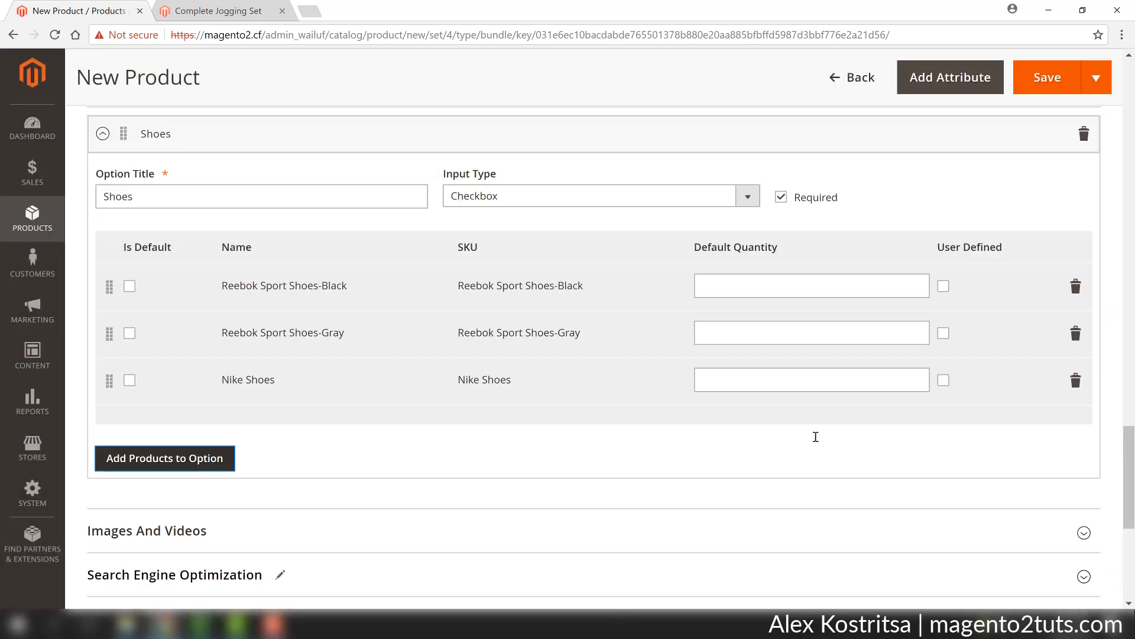
scroll(815, 436, "up", 7)
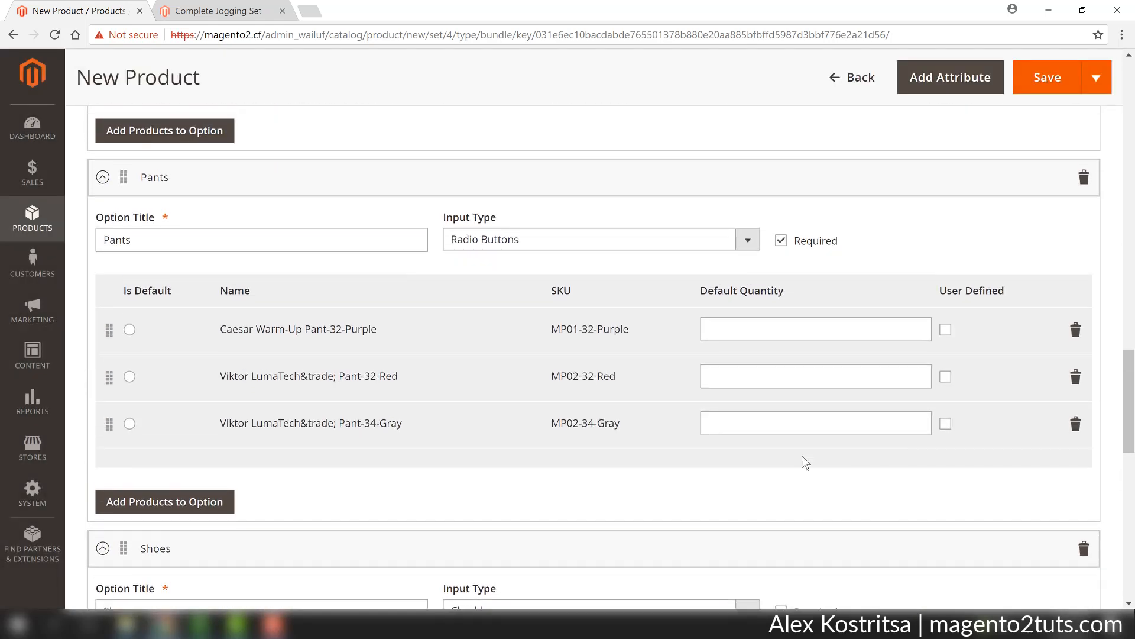
scroll(805, 462, "up", 1)
left_click(757, 380)
type("1")
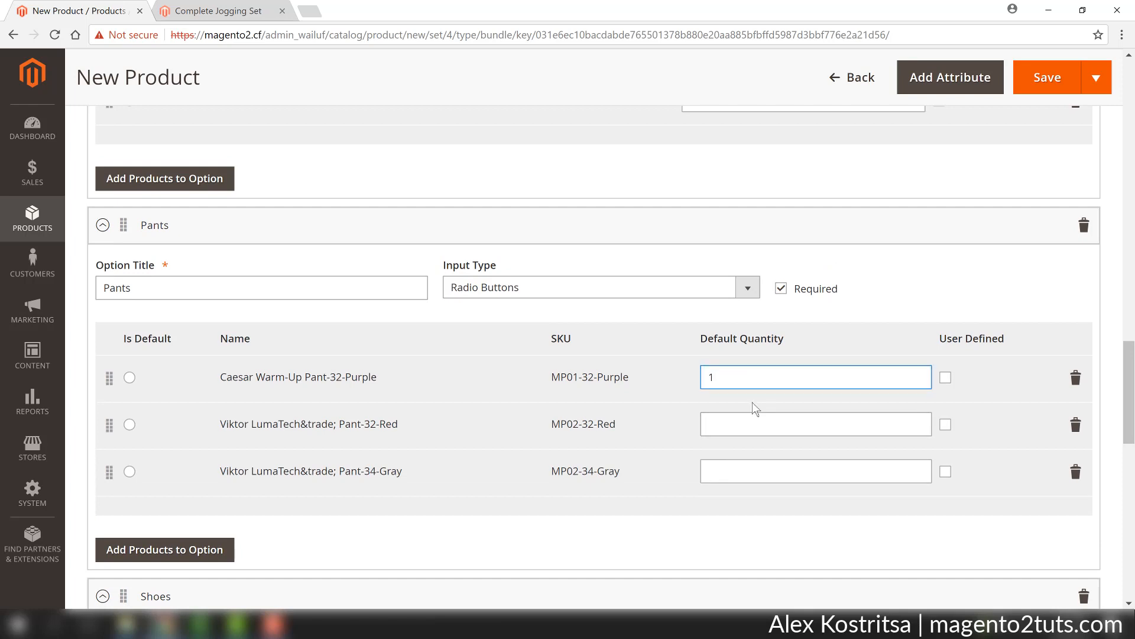
left_click(753, 421)
type("1")
left_click(752, 470)
type("1")
left_click(763, 516)
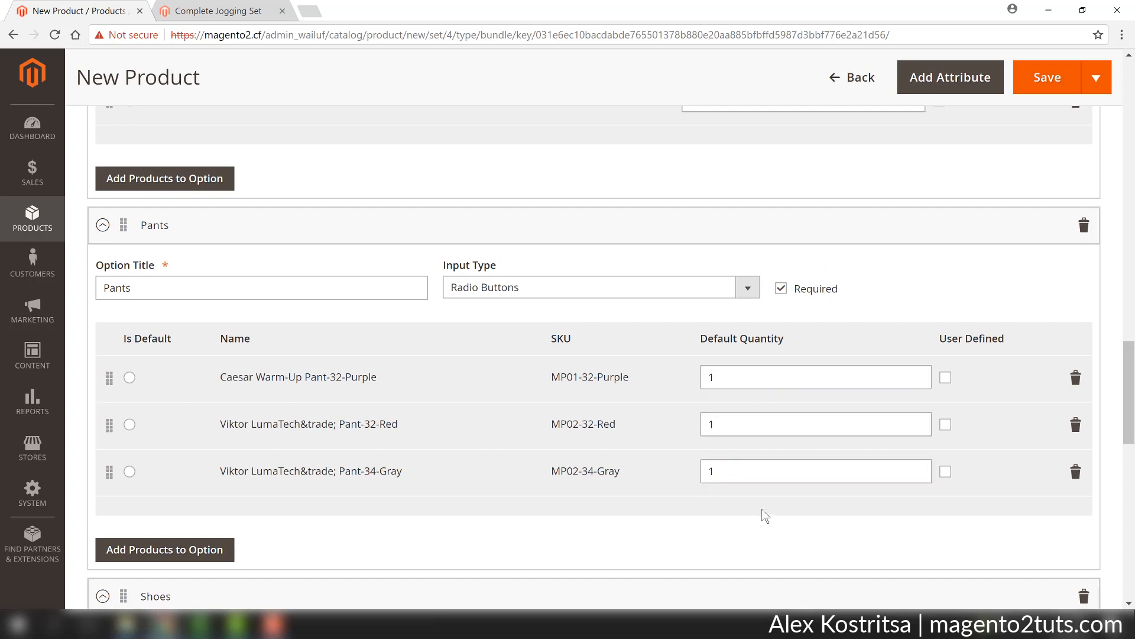
Set the default quantity of all three products in the Shoes option to 1.
scroll(764, 517, "down", 4)
left_click(767, 519)
type("1")
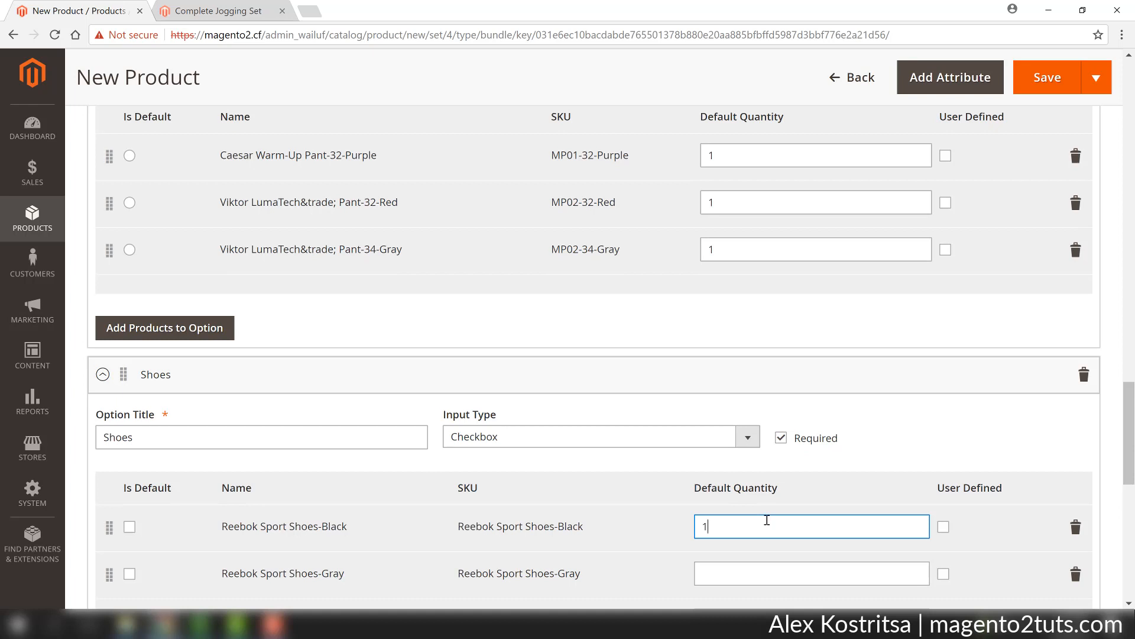
scroll(763, 491, "down", 3)
left_click(757, 424)
type("1")
left_click(753, 473)
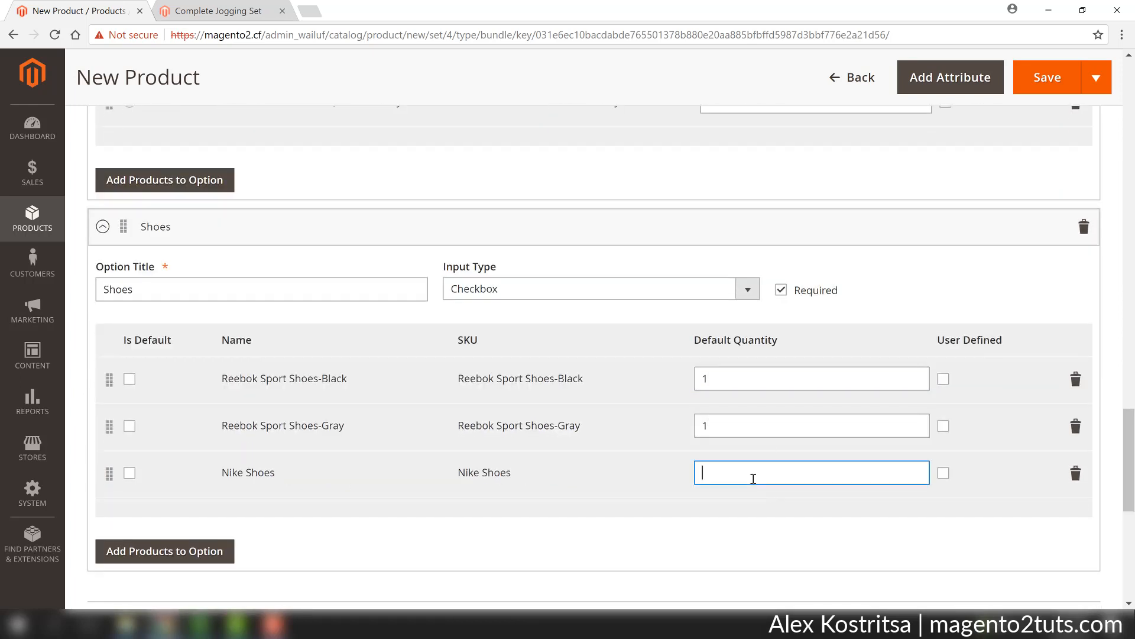
left_click(752, 495)
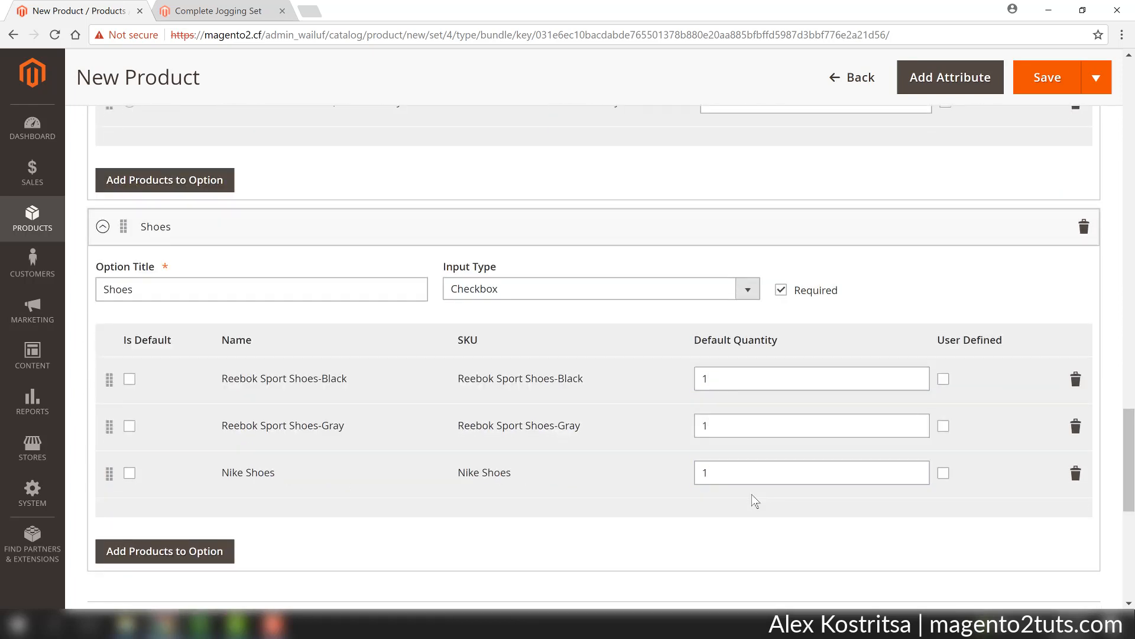
Upload the image file "bundle" from the Bundle Product folder as the product's picture and save the product.
scroll(752, 494, "down", 3)
scroll(752, 495, "up", 4)
scroll(752, 493, "up", 12)
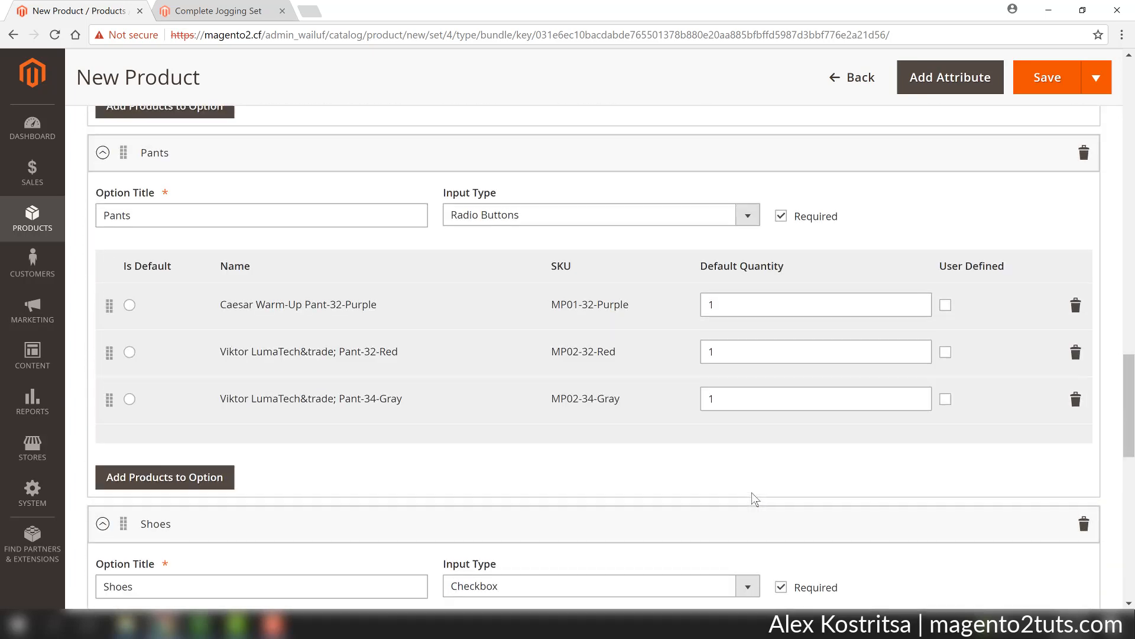
scroll(751, 492, "up", 9)
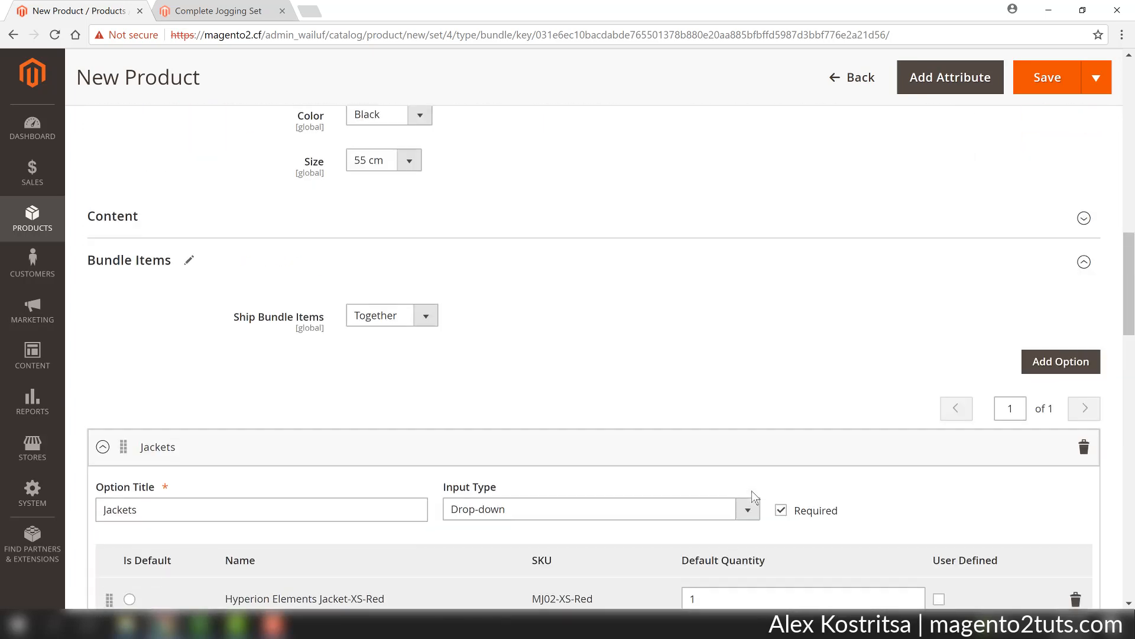
scroll(751, 490, "up", 10)
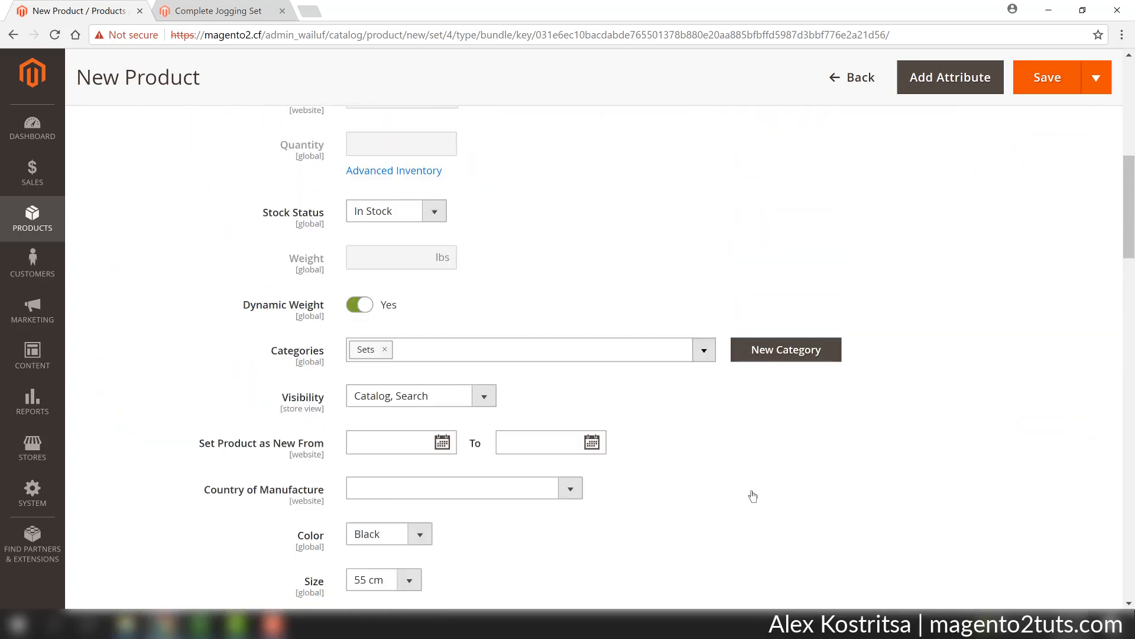
scroll(751, 489, "down", 20)
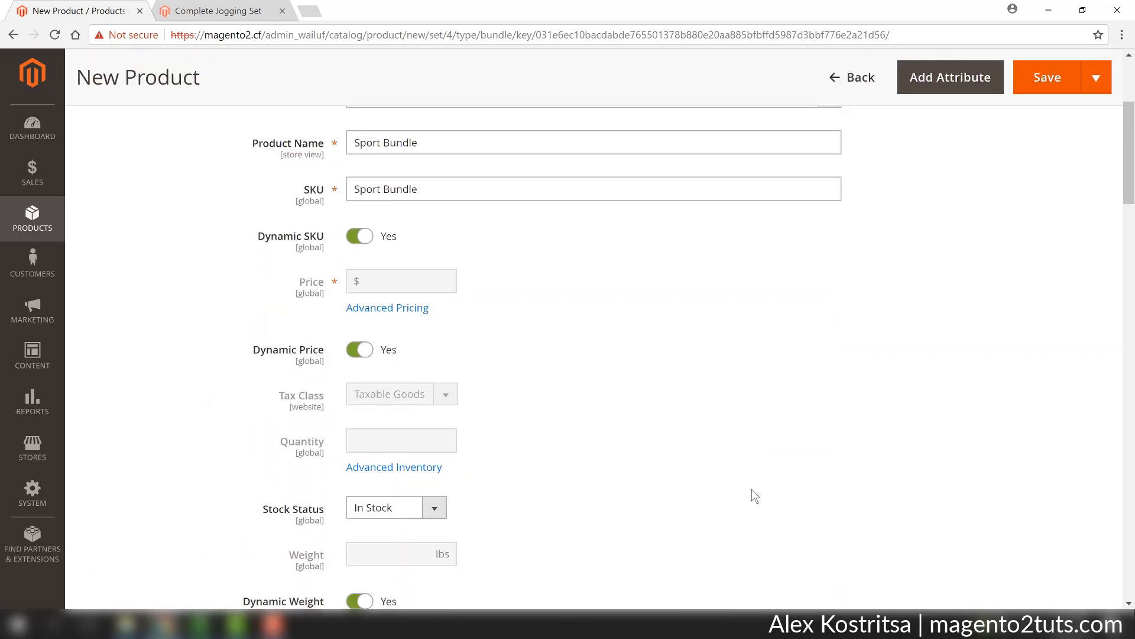
scroll(752, 494, "down", 14)
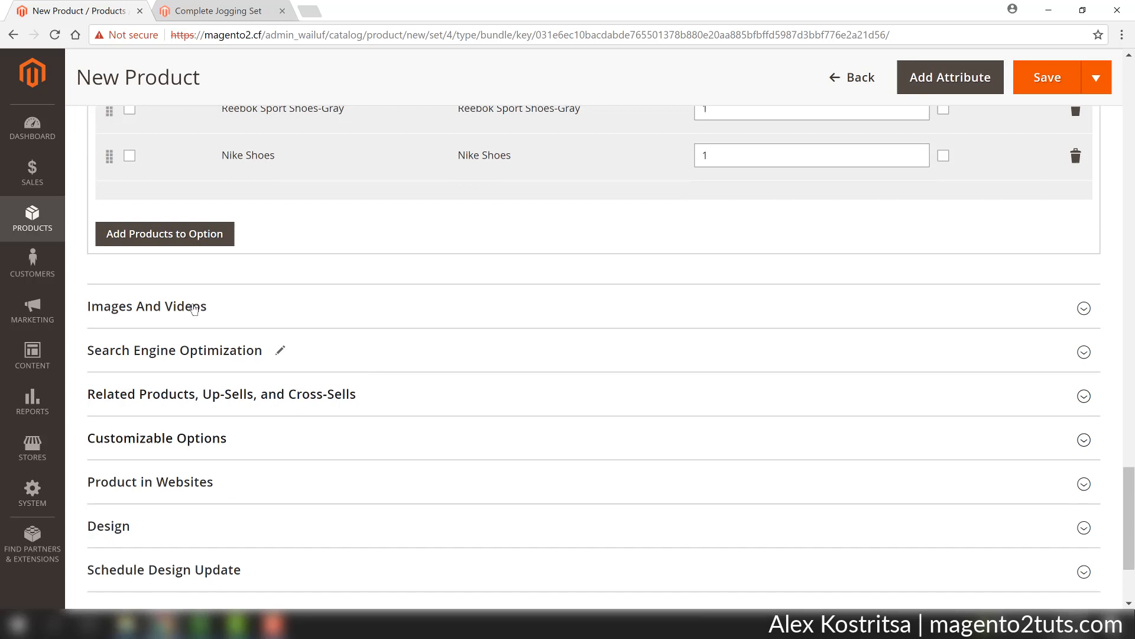
left_click(142, 313)
left_click(155, 434)
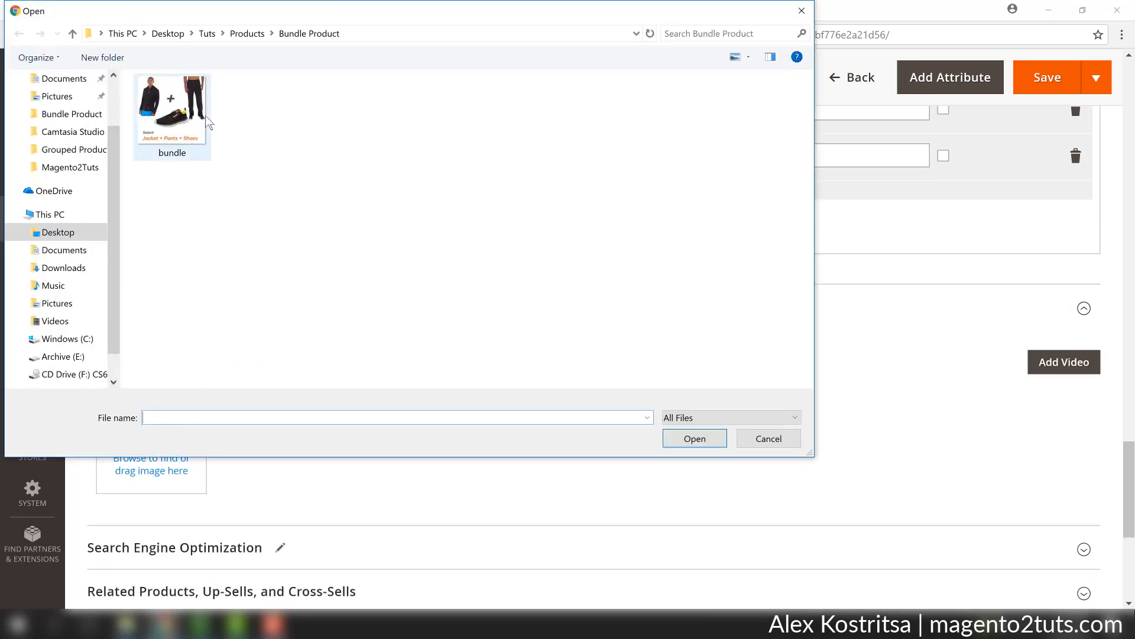
double_click(172, 109)
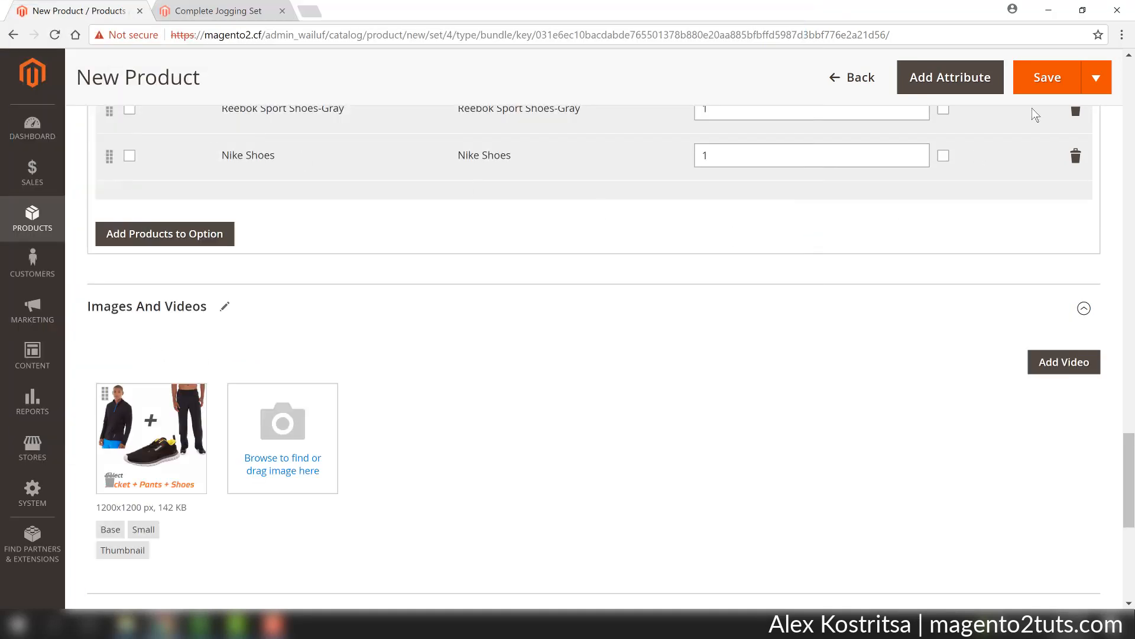
left_click(1053, 80)
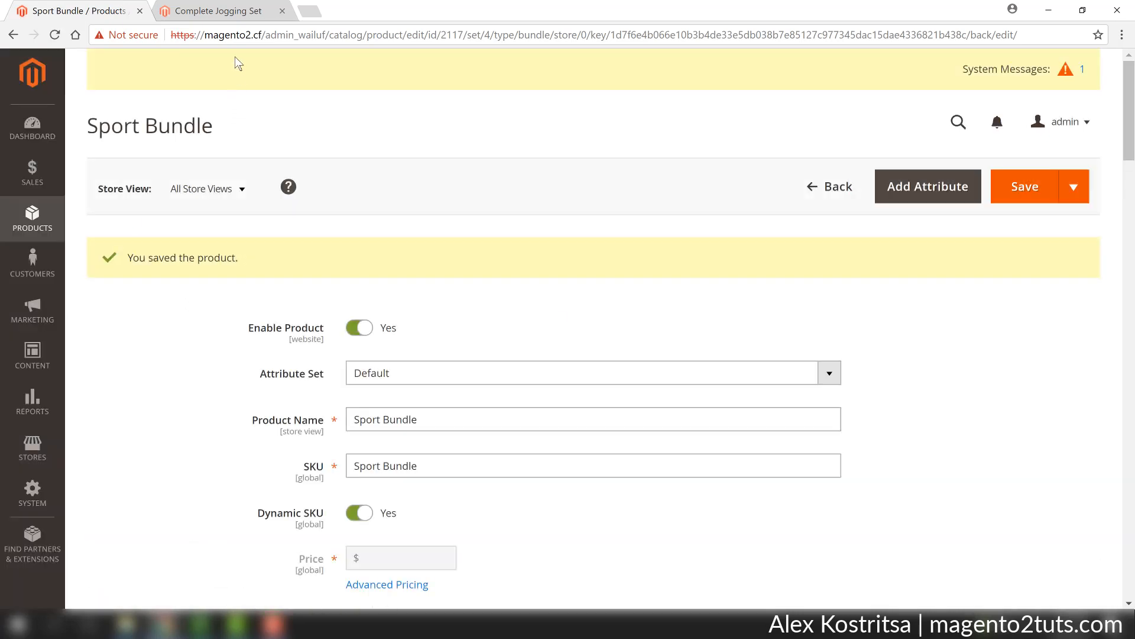
Switch to the Luma storefront and look through the products in the Sets category.
left_click(235, 14)
scroll(513, 332, "up", 4)
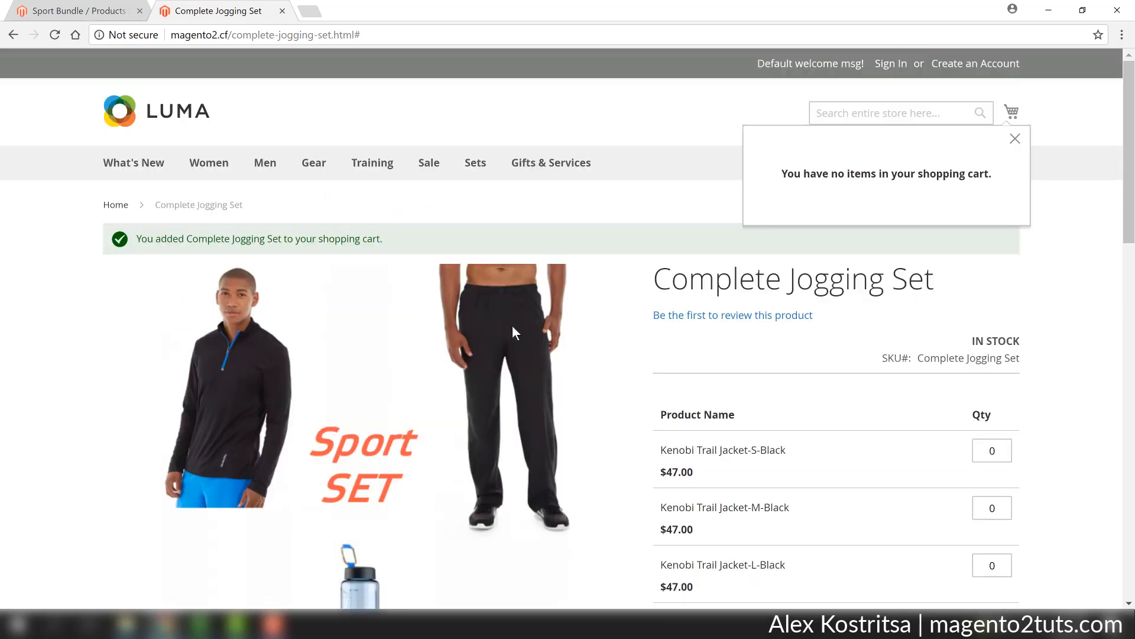
left_click(476, 167)
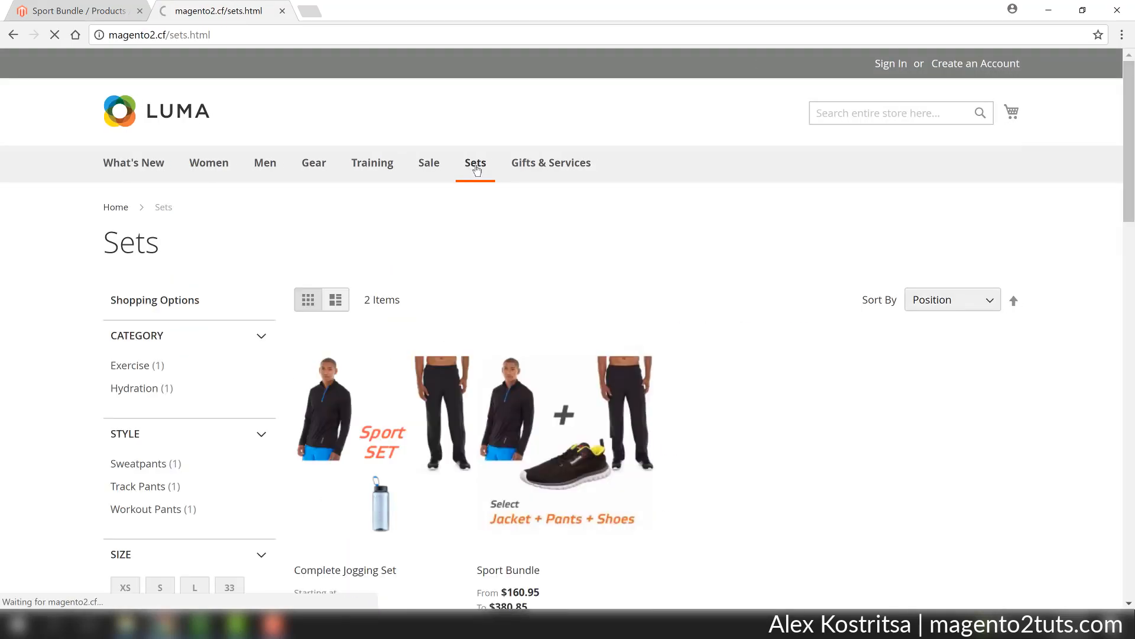
scroll(801, 308, "down", 2)
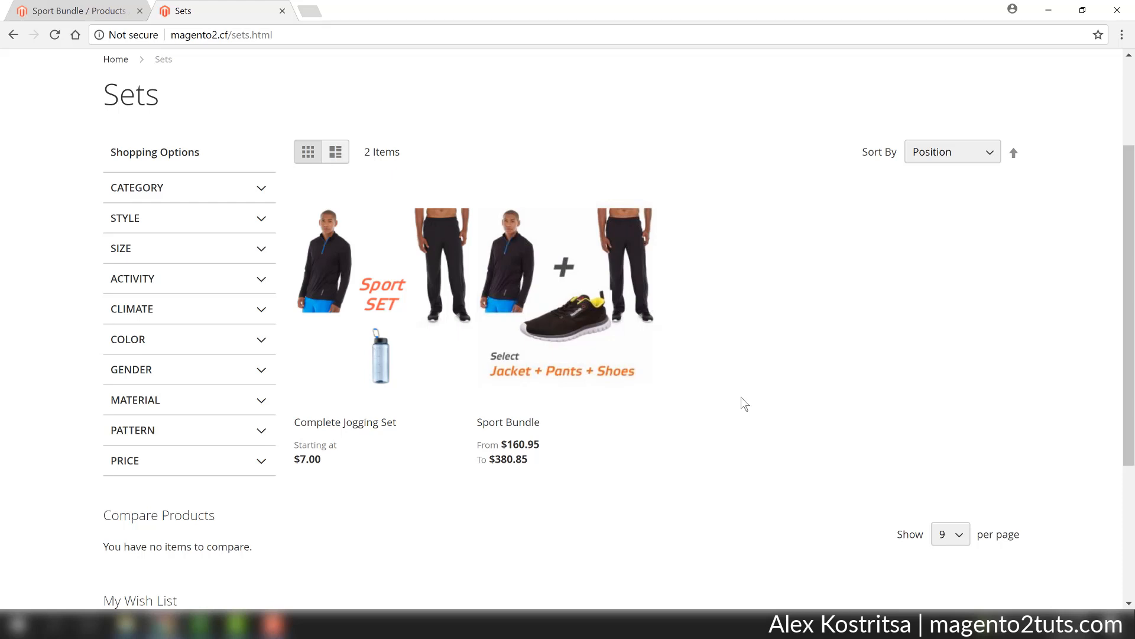
Open the Sport Bundle product page from the Sets category and examine its image and price range.
mouse_move(545, 469)
left_click(608, 302)
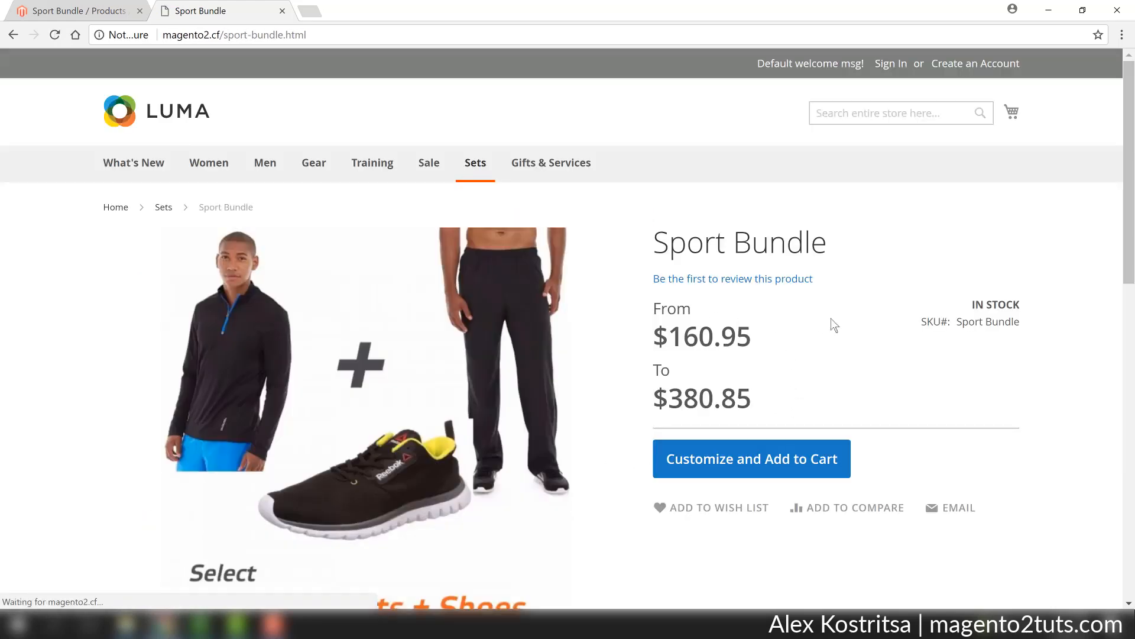
scroll(603, 256, "down", 3)
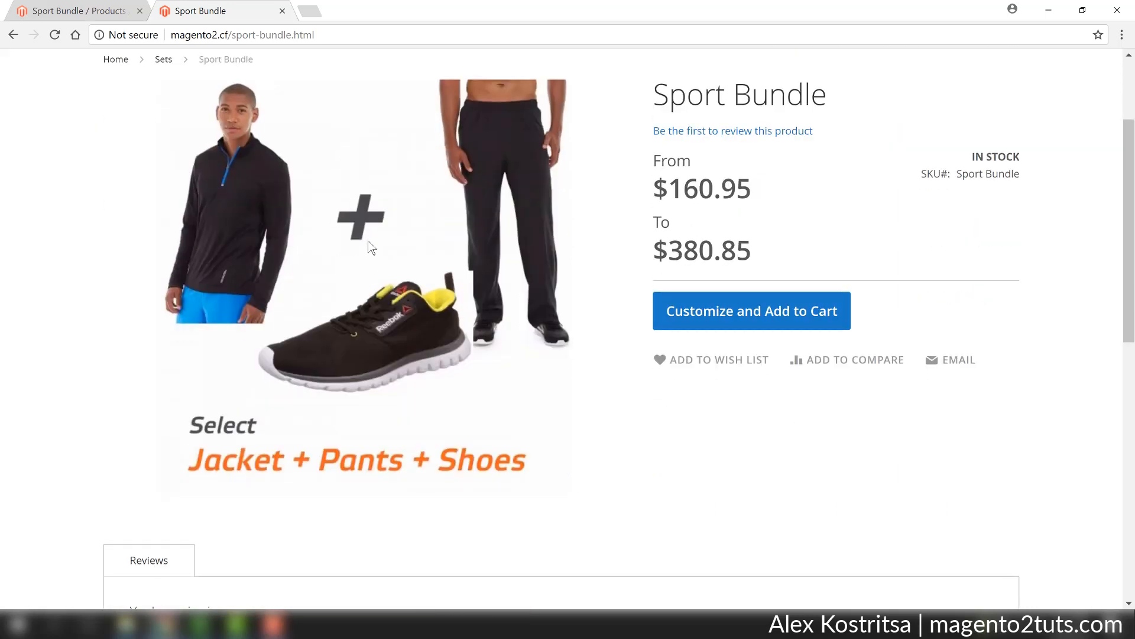
scroll(781, 405, "up", 1)
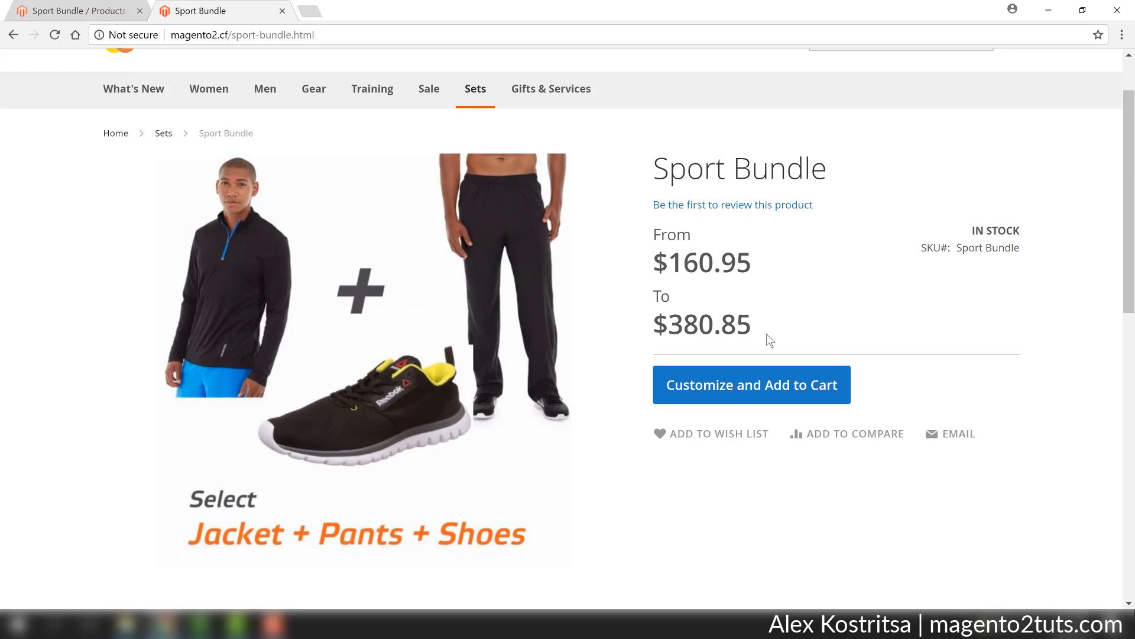
Open the Sport Bundle's customization options and choose Kenobi Trail Jacket-XS-Purple for Jackets.
left_click(758, 395)
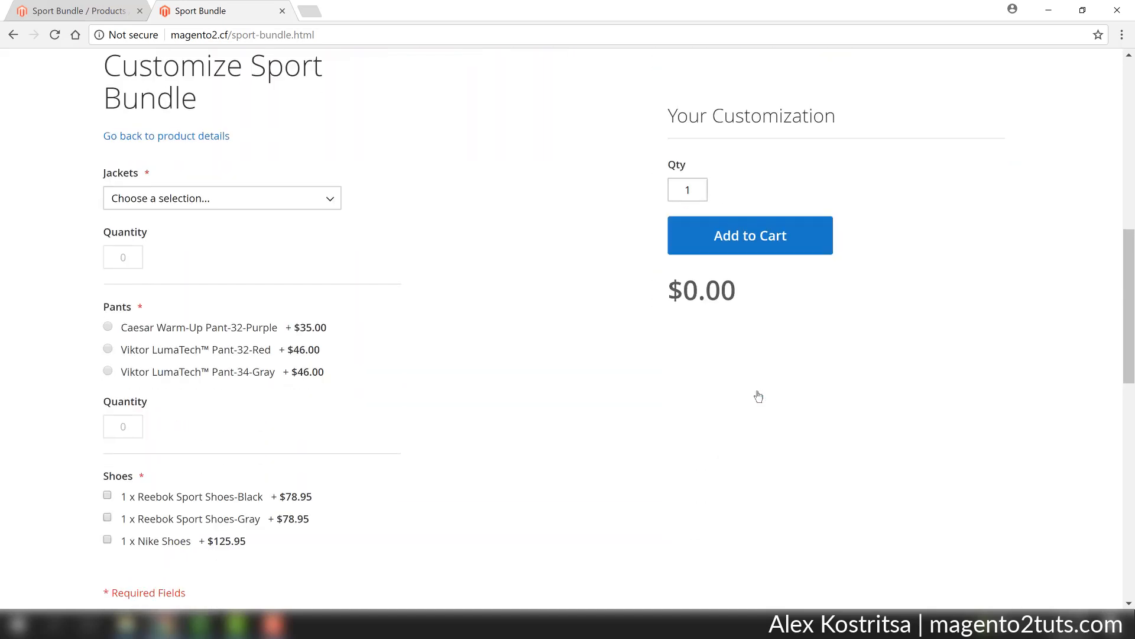
scroll(591, 396, "down", 1)
scroll(497, 354, "up", 1)
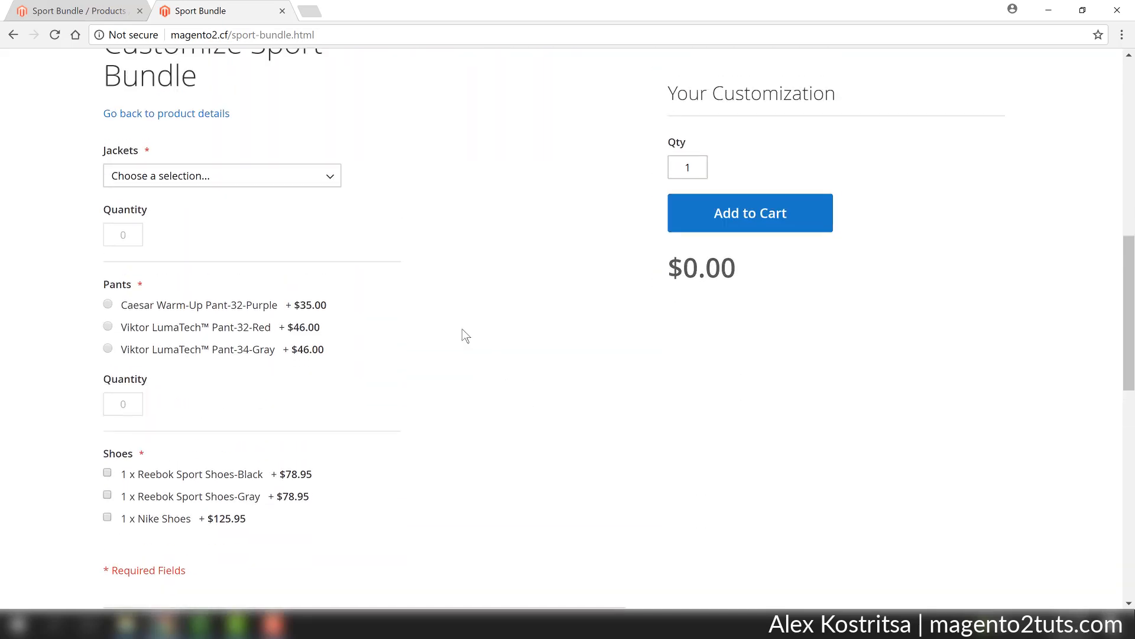
left_click(271, 204)
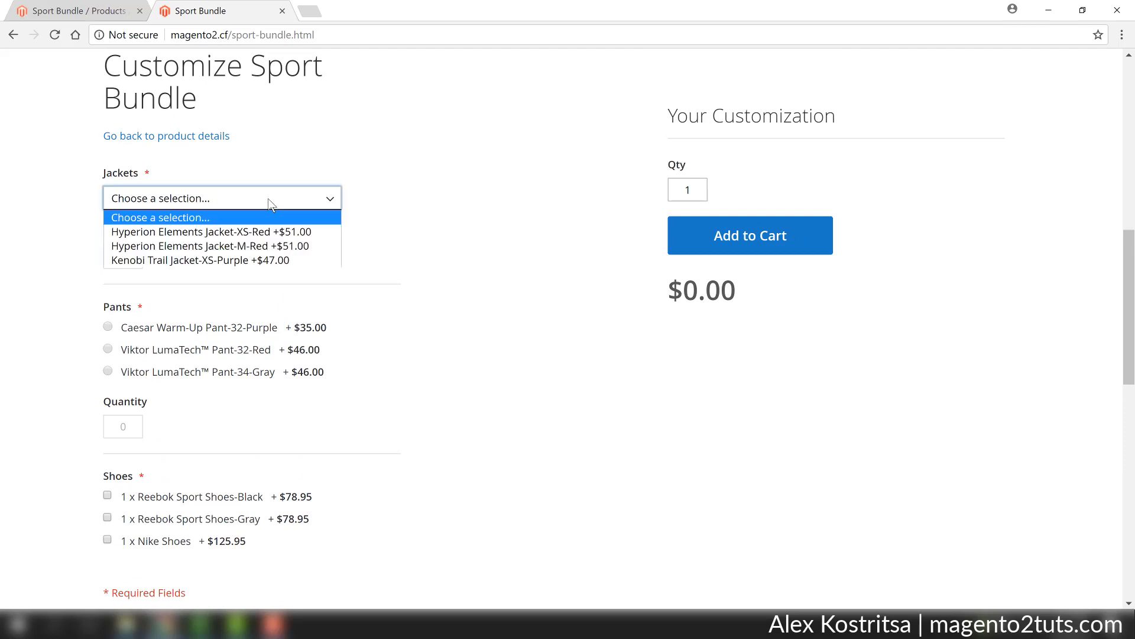
left_click(236, 258)
Choose Caesar Warm-Up Pant-32-Purple for Pants and Nike Shoes for Shoes.
scroll(248, 293, "down", 1)
scroll(250, 300, "down", 1)
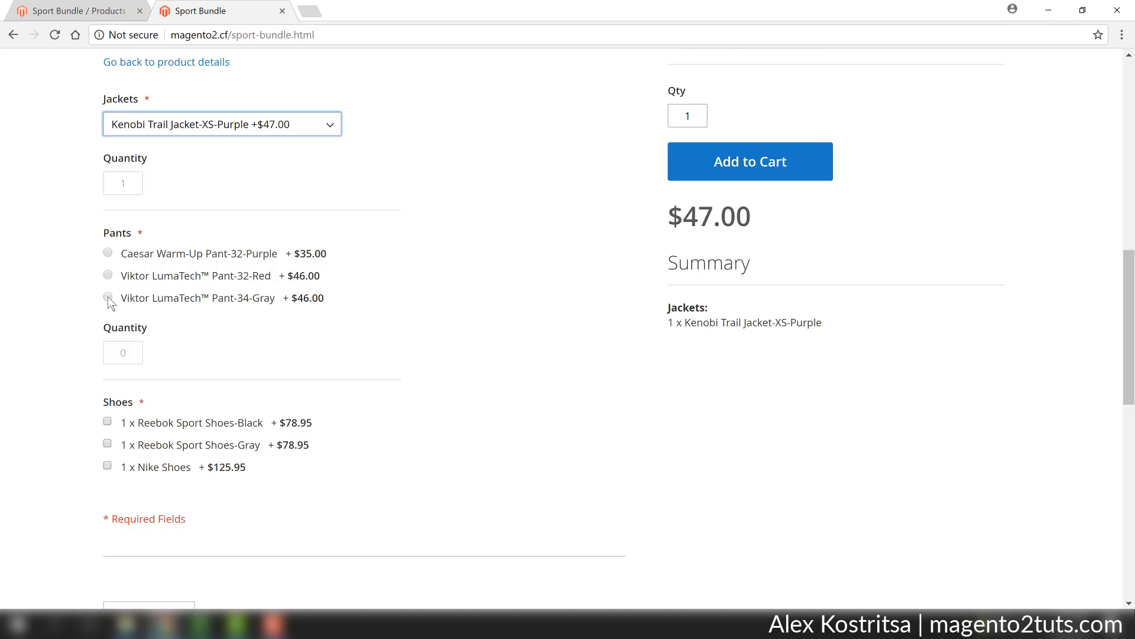
left_click(107, 253)
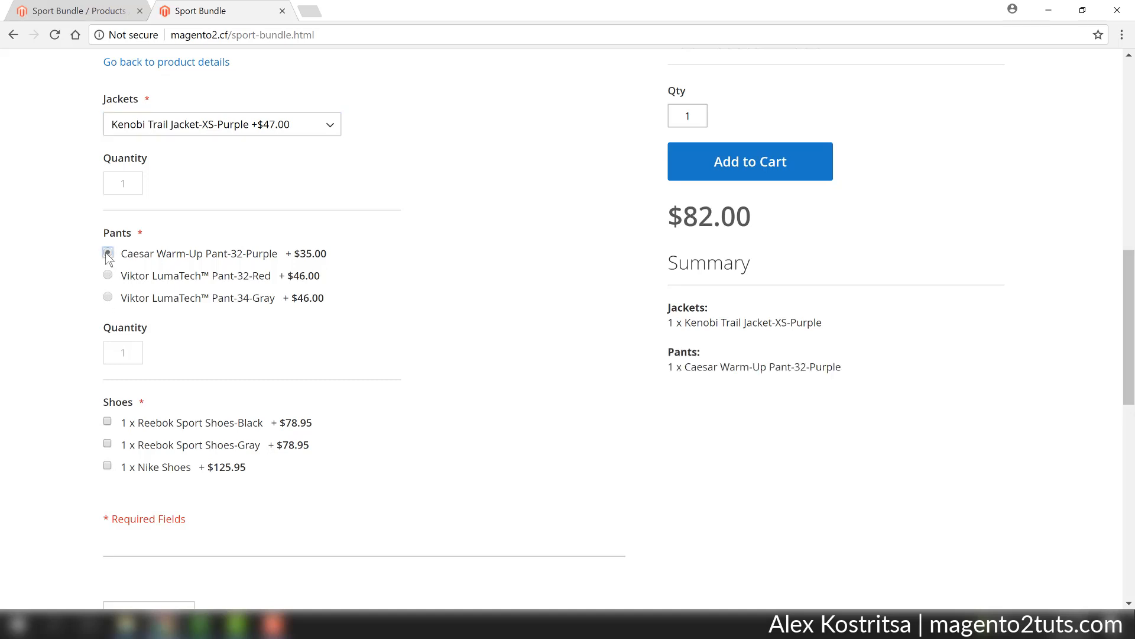
scroll(247, 342, "down", 1)
scroll(247, 346, "down", 1)
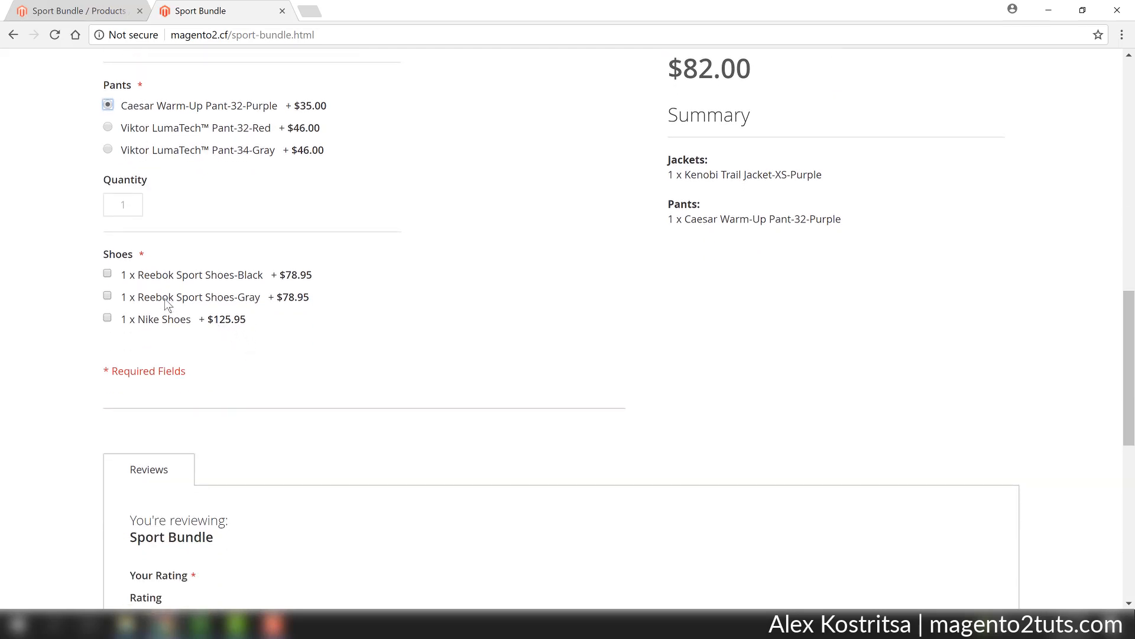
left_click(107, 318)
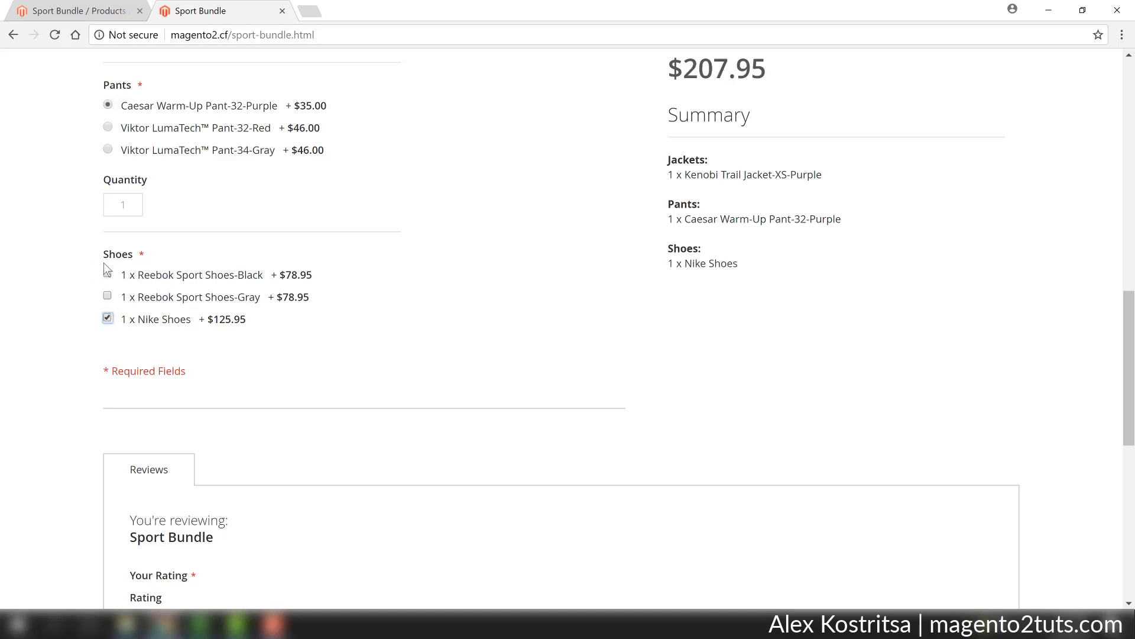
Add the customized Sport Bundle to the shopping cart and check its entry and subtotal in the mini cart.
scroll(930, 325, "up", 3)
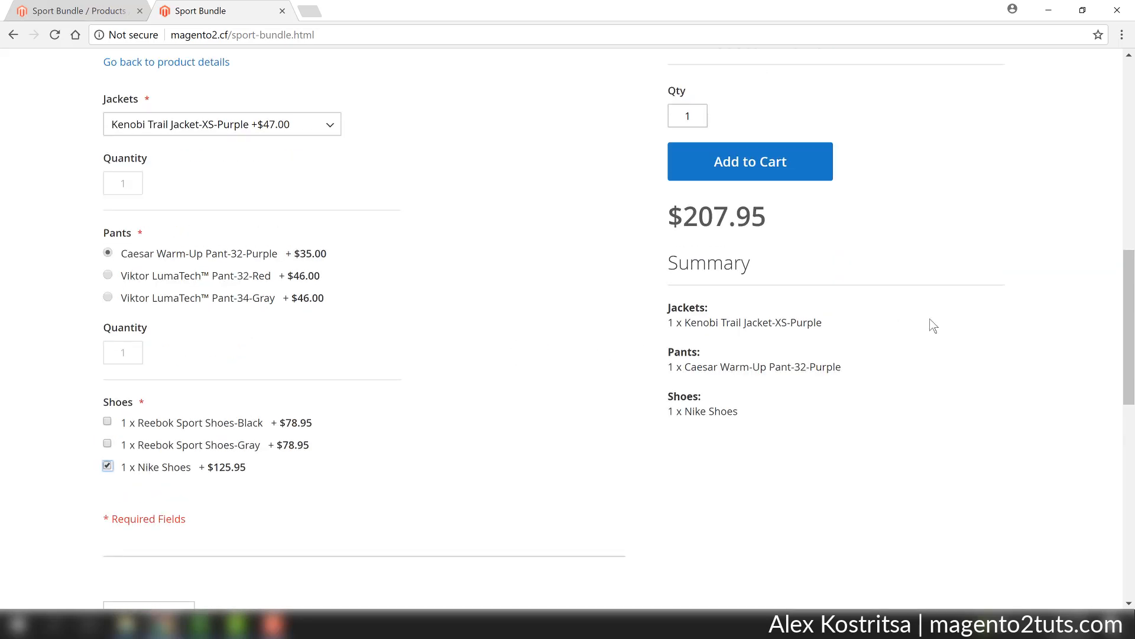
left_click_drag(670, 216, 765, 223)
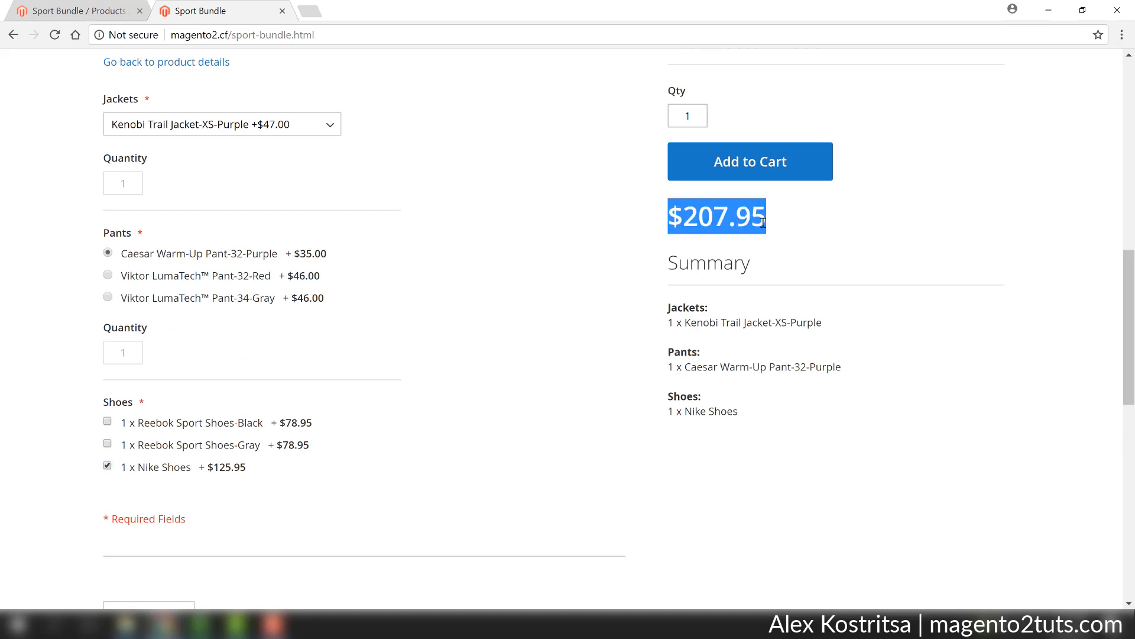
scroll(802, 229, "up", 1)
left_click(836, 291)
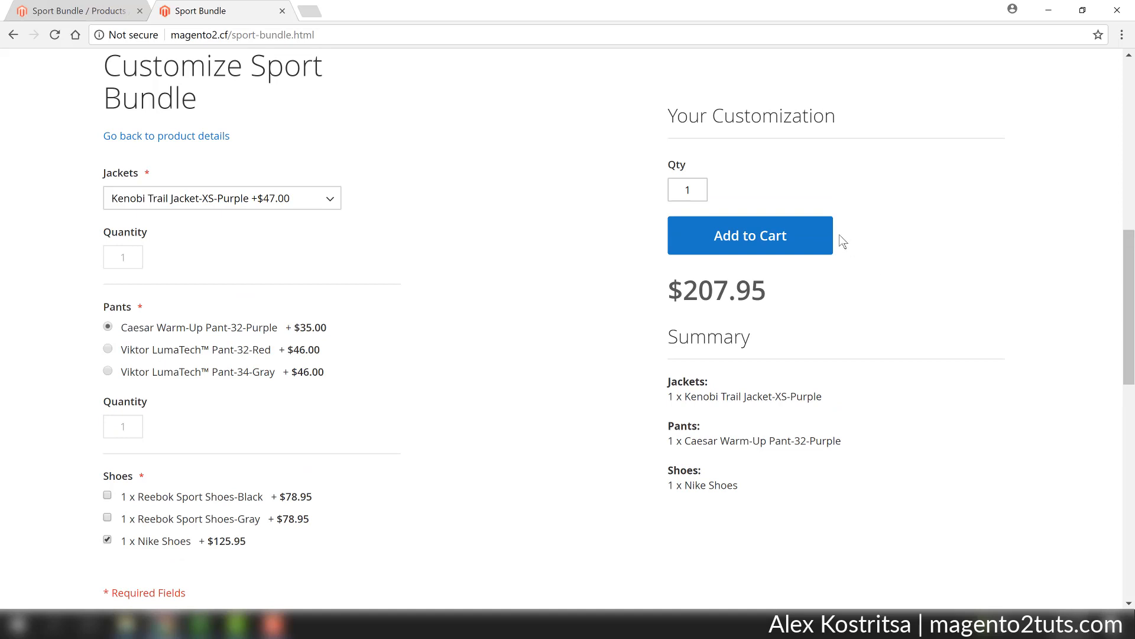
left_click(738, 238)
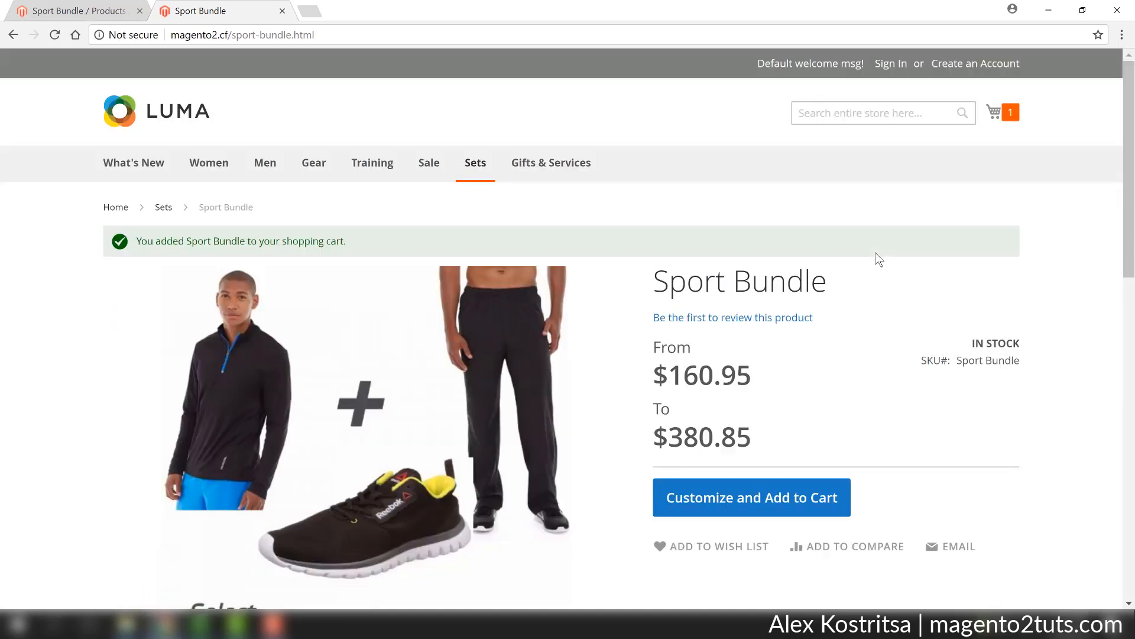
left_click(999, 119)
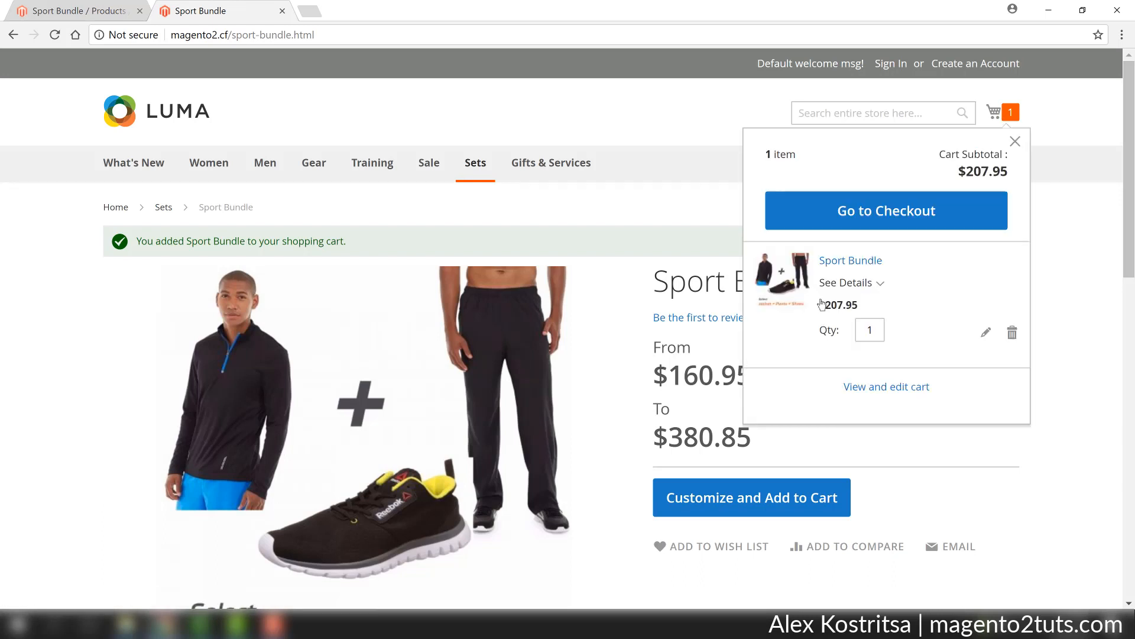
left_click(655, 200)
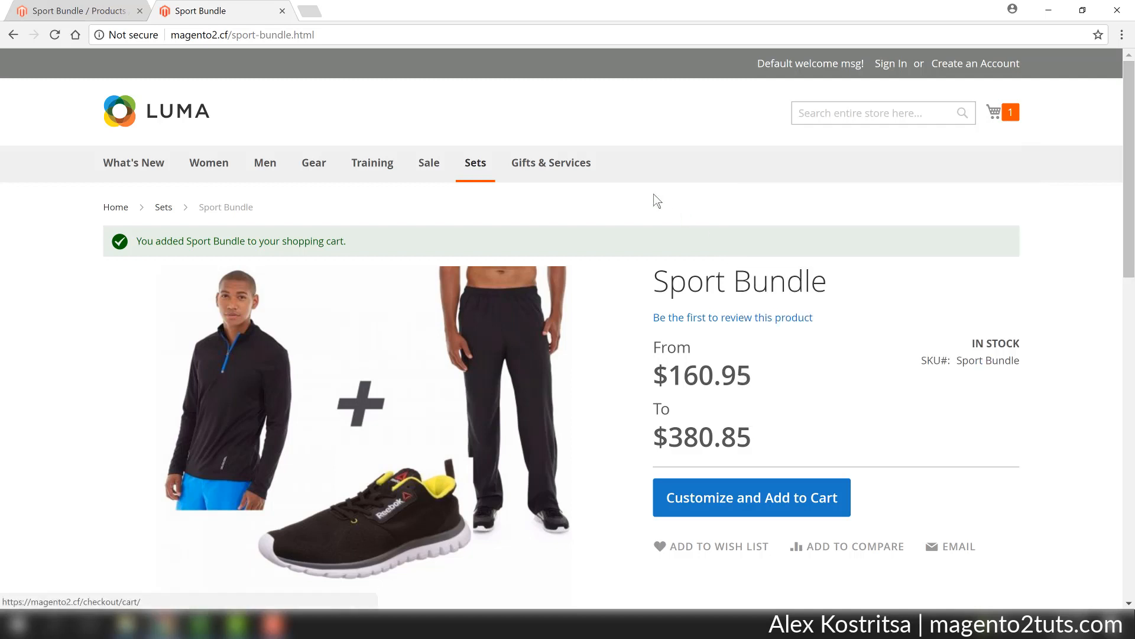